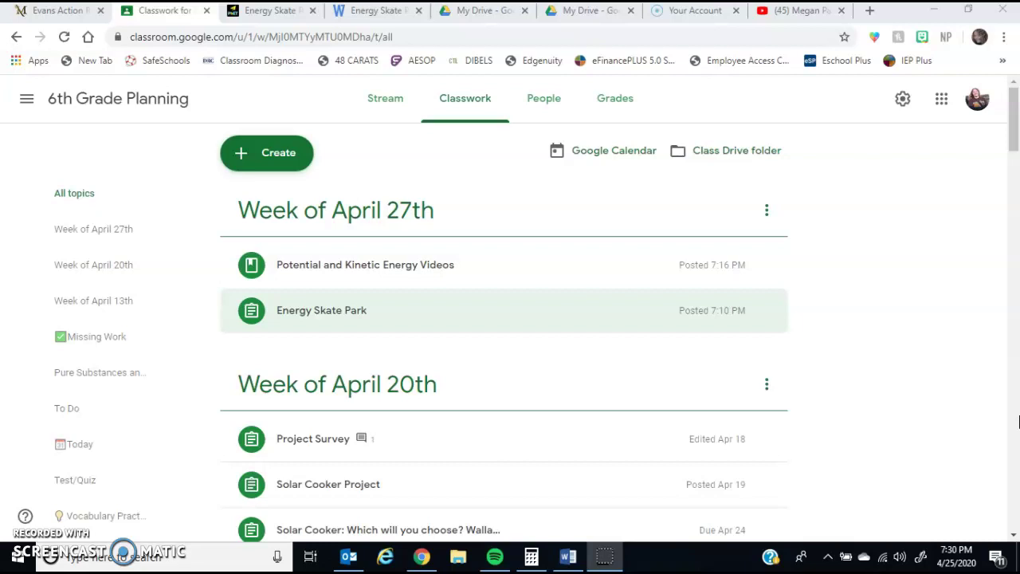
Glance at the videos post, then preview the Energy Skate Park.docx attached to the Energy Skate Park assignment
click(617, 263)
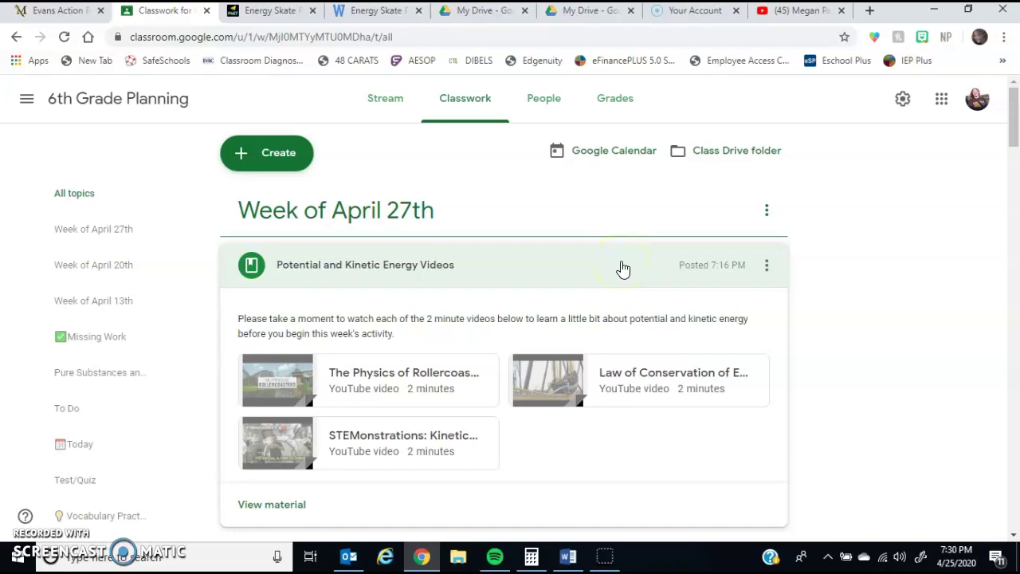
click(623, 269)
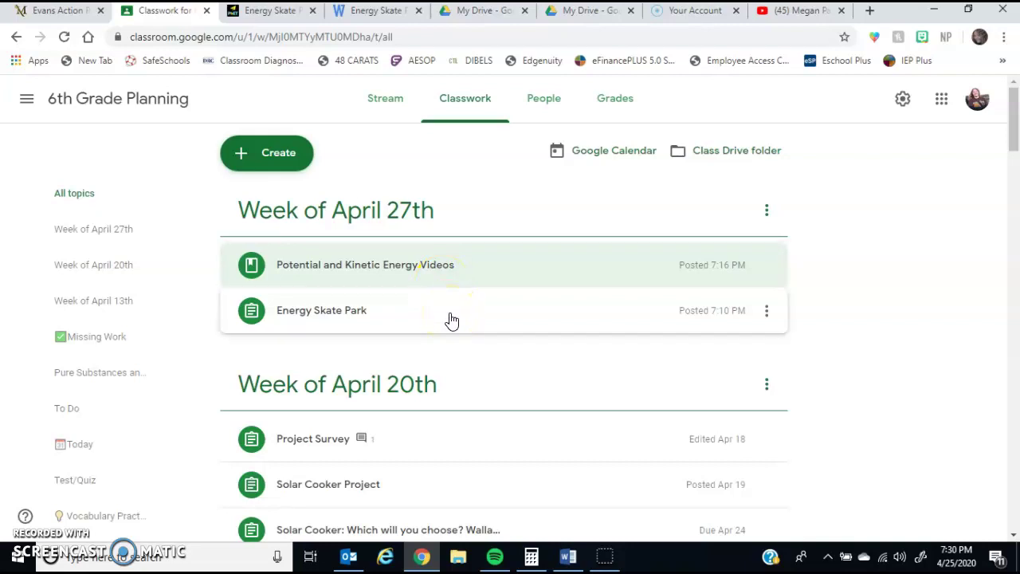
click(450, 319)
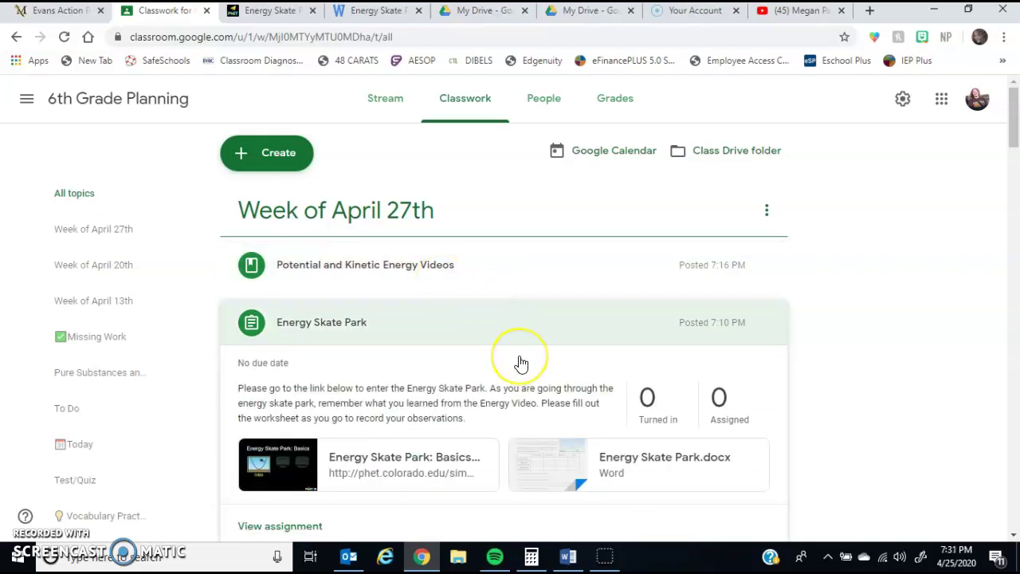
scroll(518, 362, down, 1)
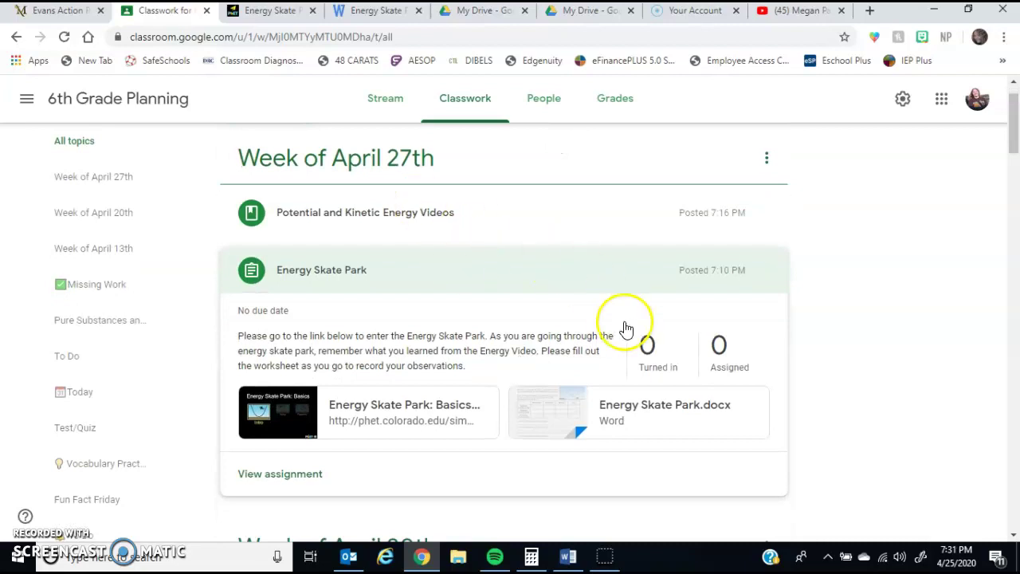
click(652, 431)
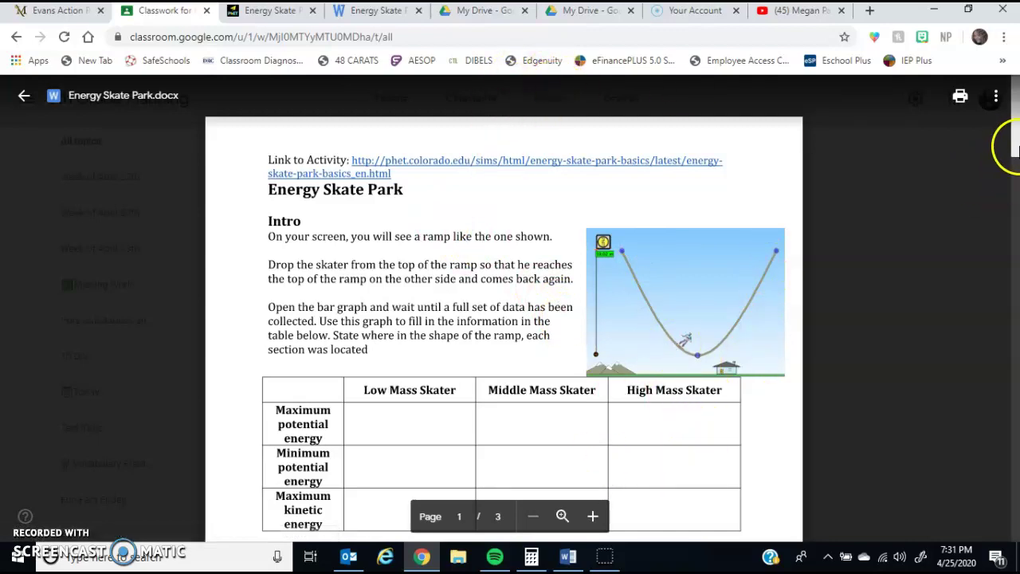
Open the previewed Energy Skate Park.docx with Google Docs in a new tab
scroll(1002, 136, down, 5)
scroll(683, 189, up, 5)
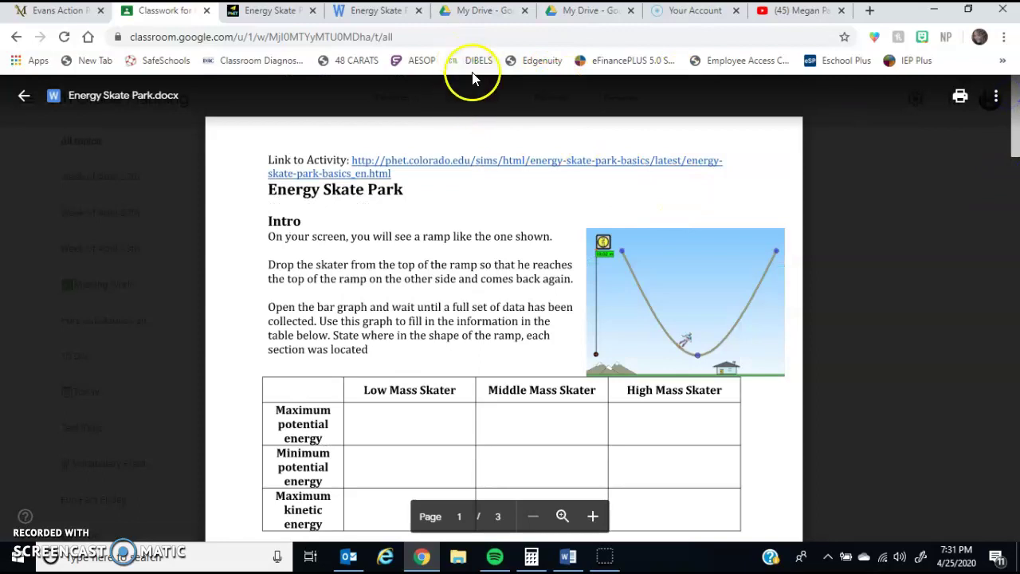
click(998, 95)
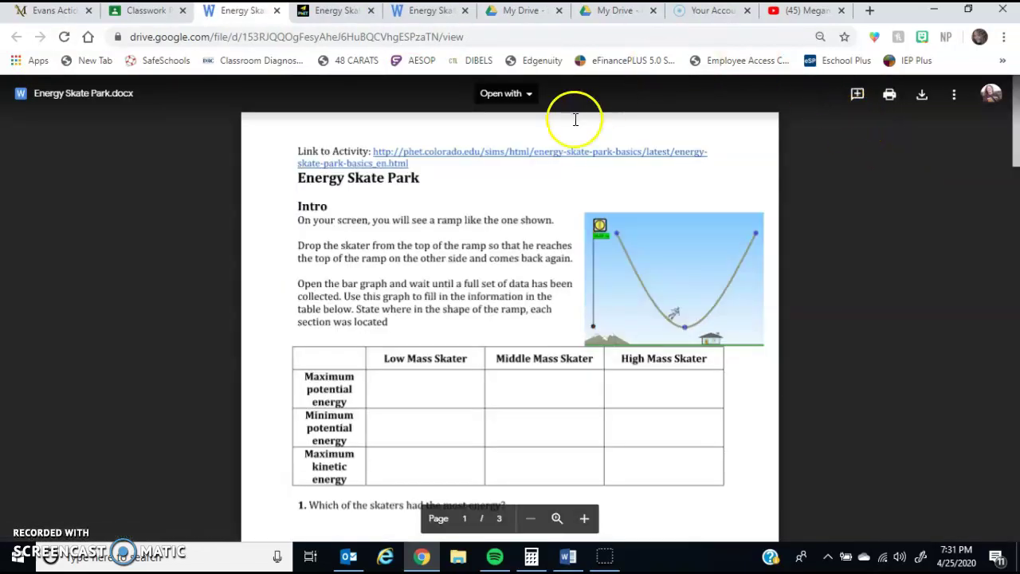
click(527, 95)
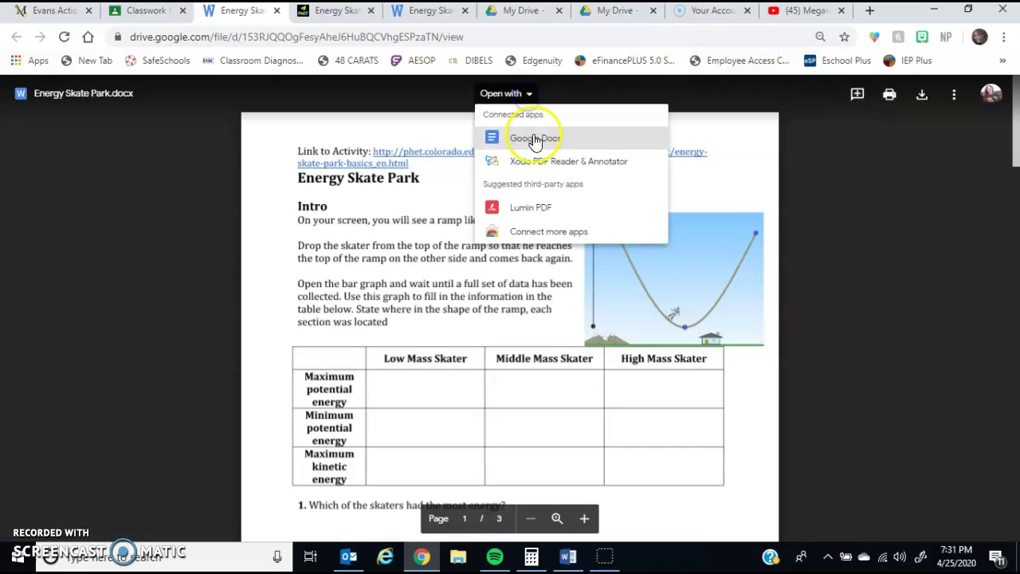
click(503, 117)
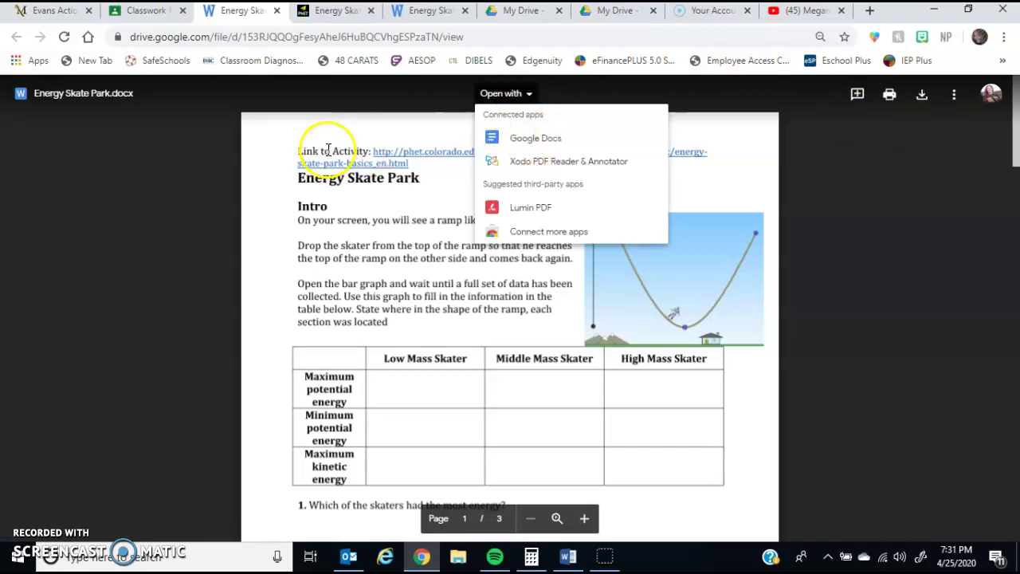
click(414, 14)
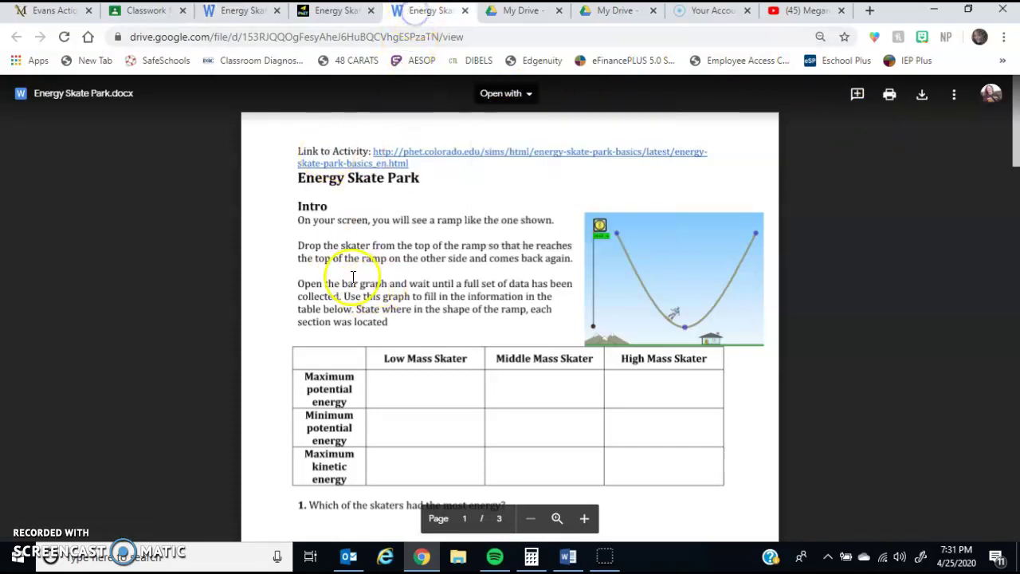
click(499, 94)
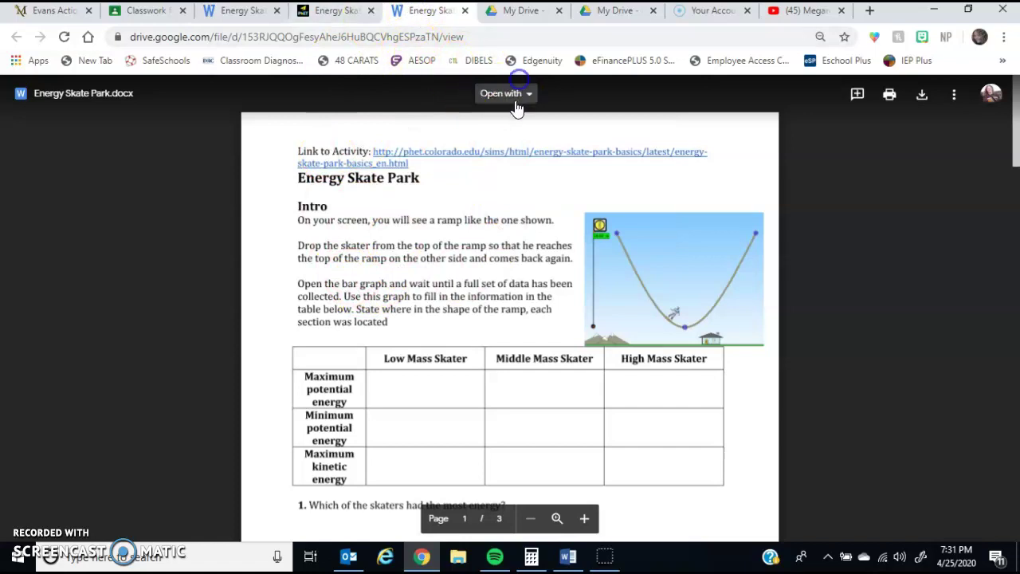
click(516, 136)
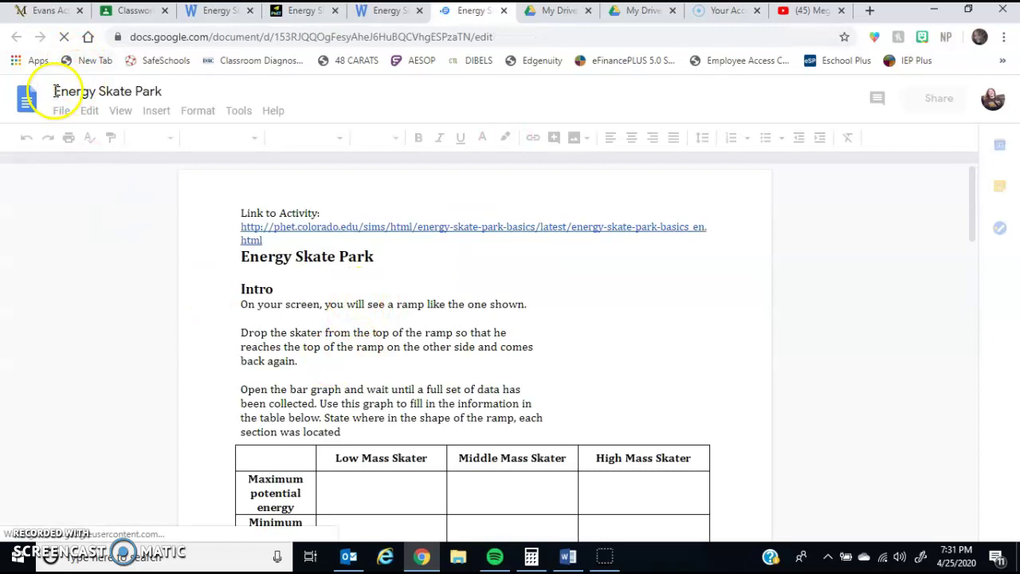
Close both the Google Docs copy and the Drive preview of the worksheet
scroll(497, 437, down, 3)
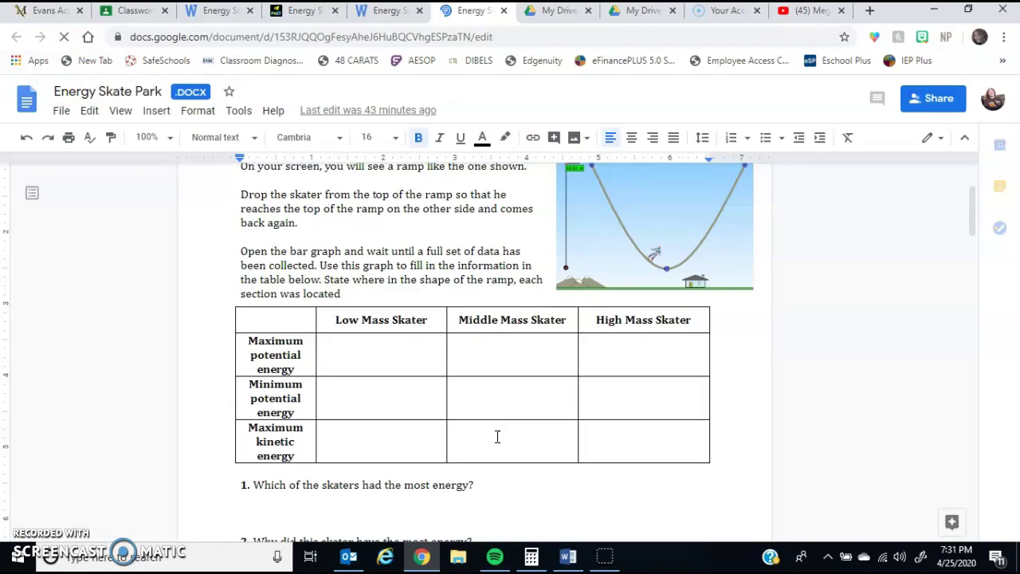
scroll(497, 437, up, 3)
scroll(497, 437, up, 1)
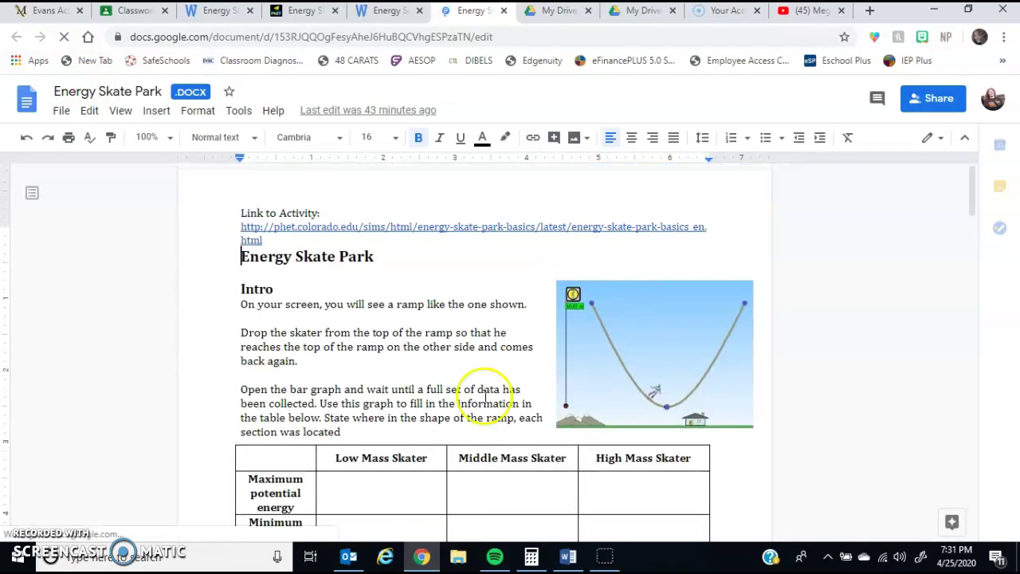
click(503, 11)
click(418, 13)
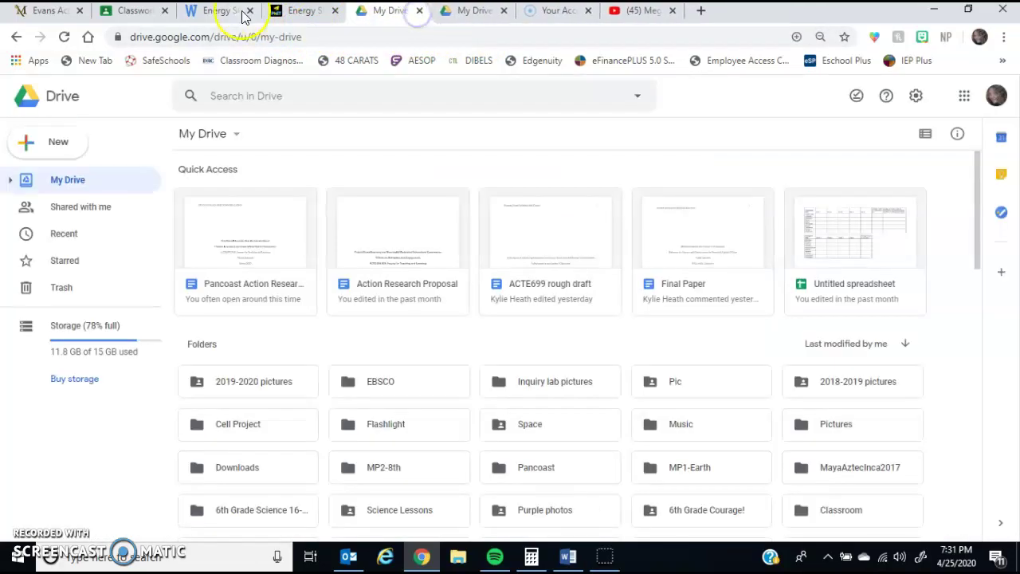
Go to the simulation's Intro screen after a quick worksheet check, and uncheck Bar Graph
click(303, 22)
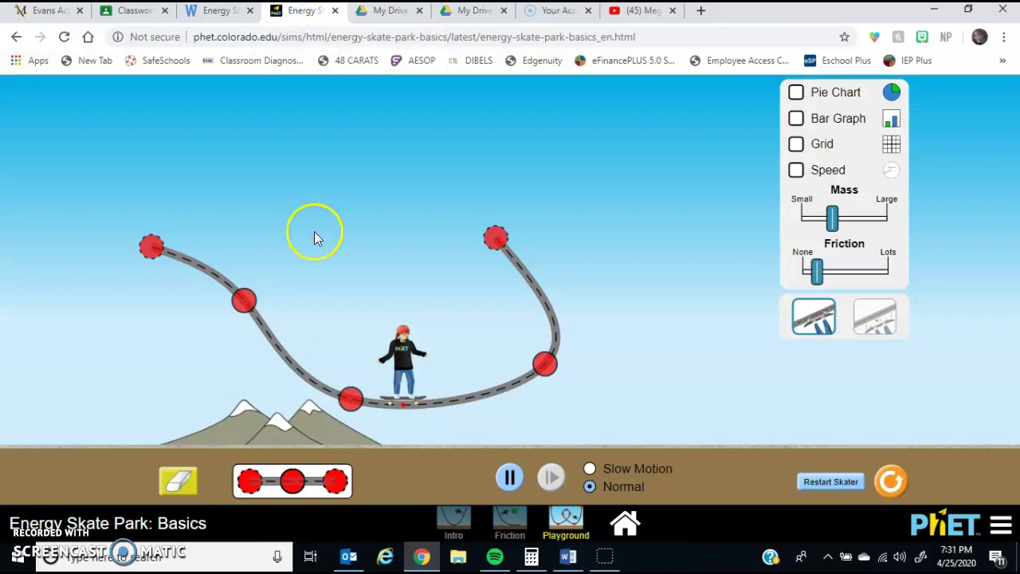
click(458, 522)
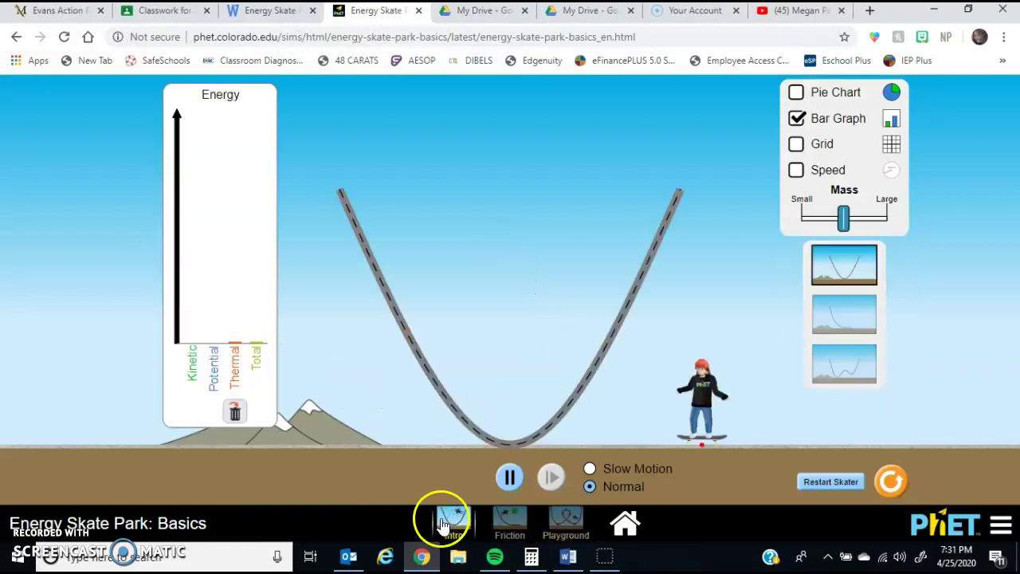
click(623, 526)
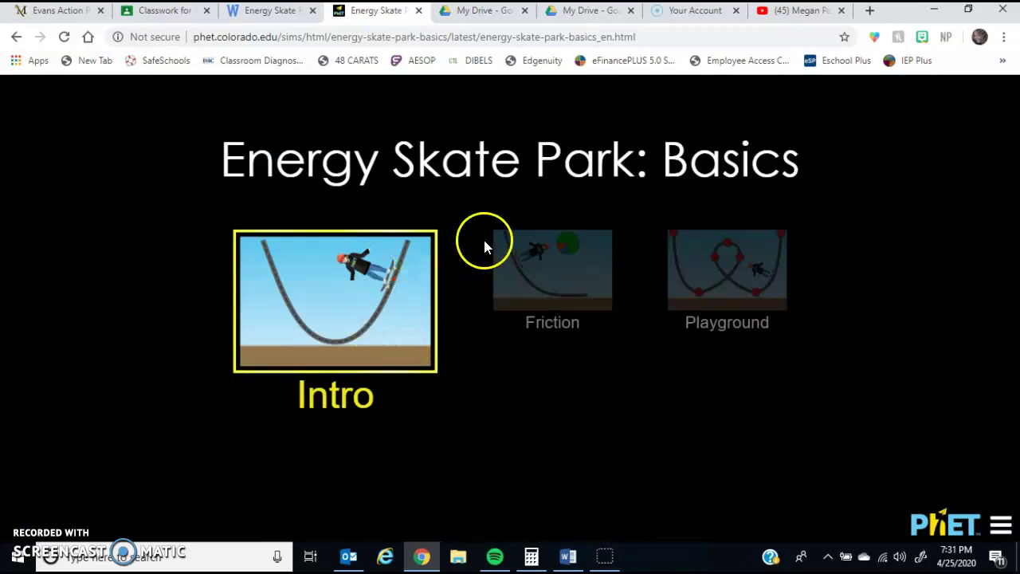
click(284, 16)
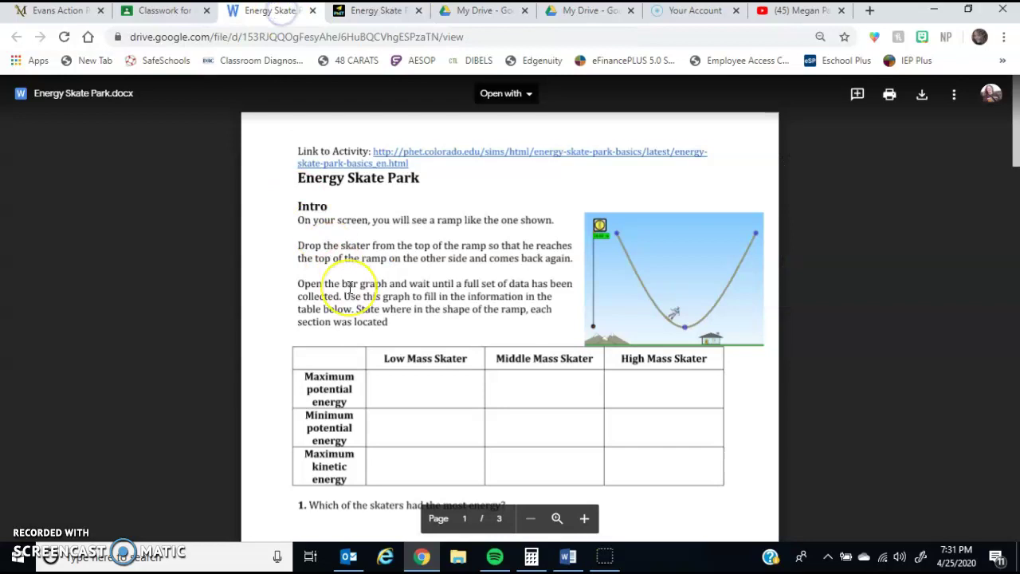
scroll(348, 287, down, 10)
scroll(348, 287, up, 10)
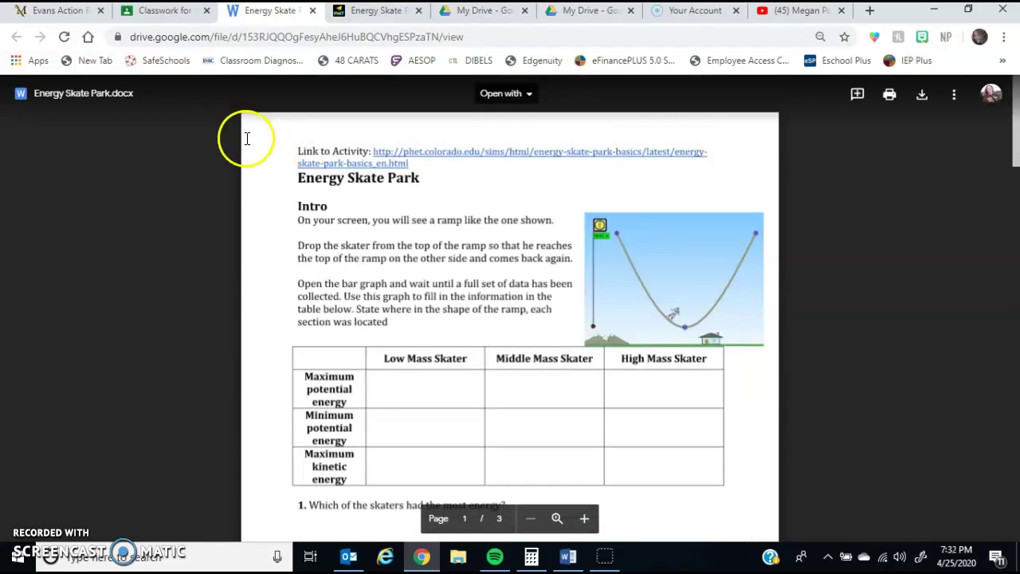
click(375, 11)
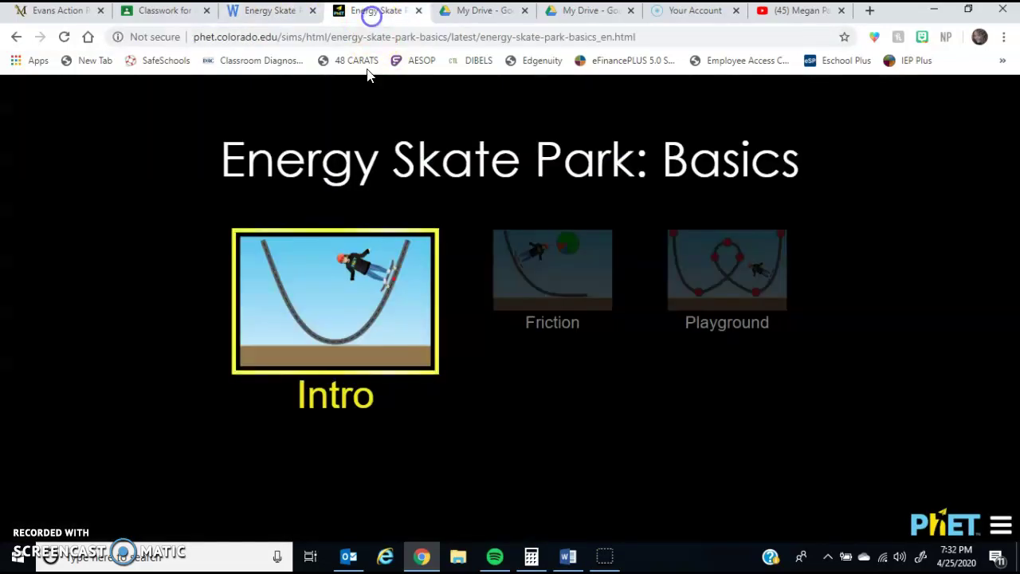
click(324, 330)
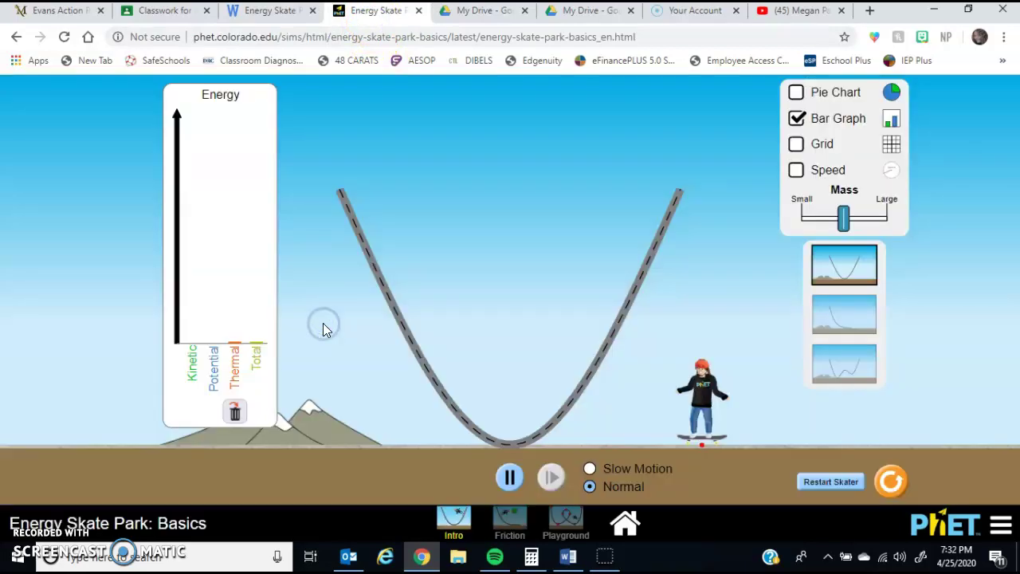
click(797, 118)
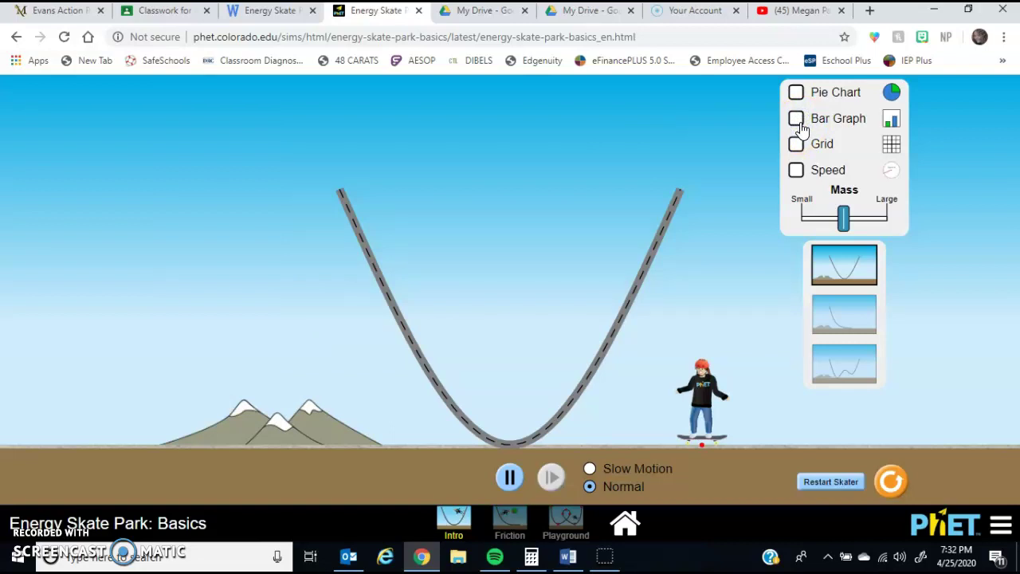
Show the energy bar graph, lift the skater up the ramp, and try the ramp-down and double-well tracks
click(797, 119)
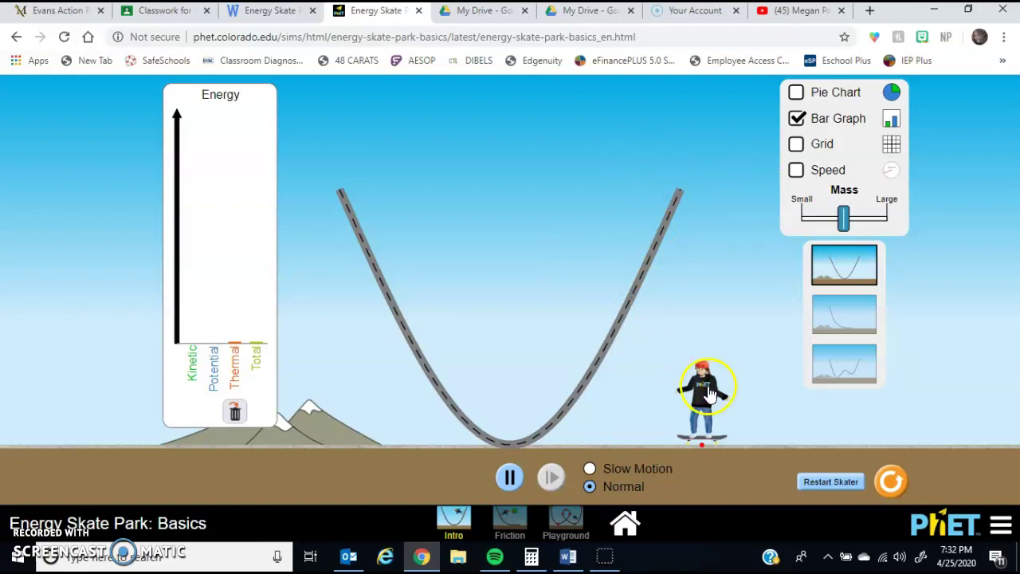
drag(702, 391, 710, 430)
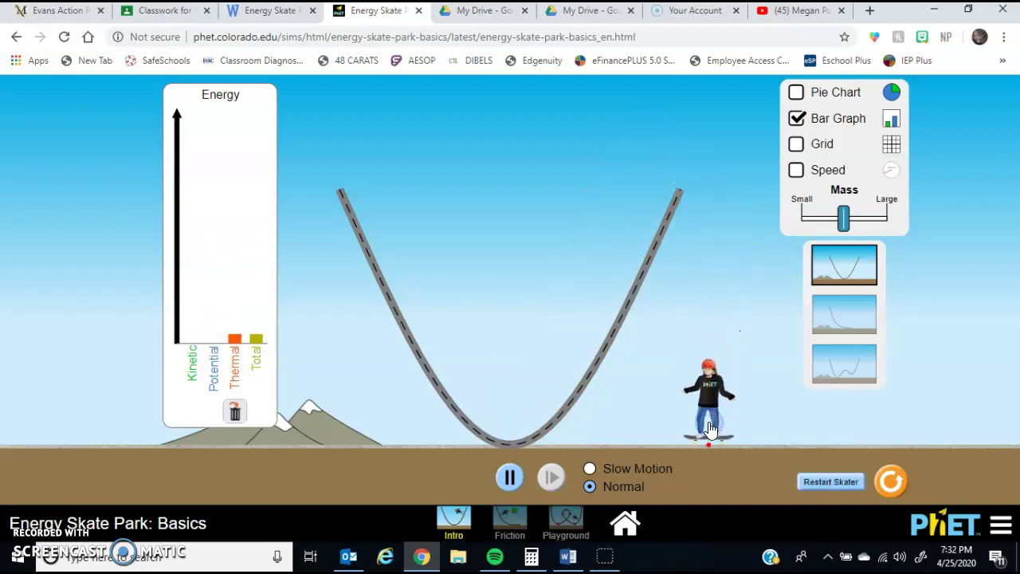
click(860, 324)
click(850, 388)
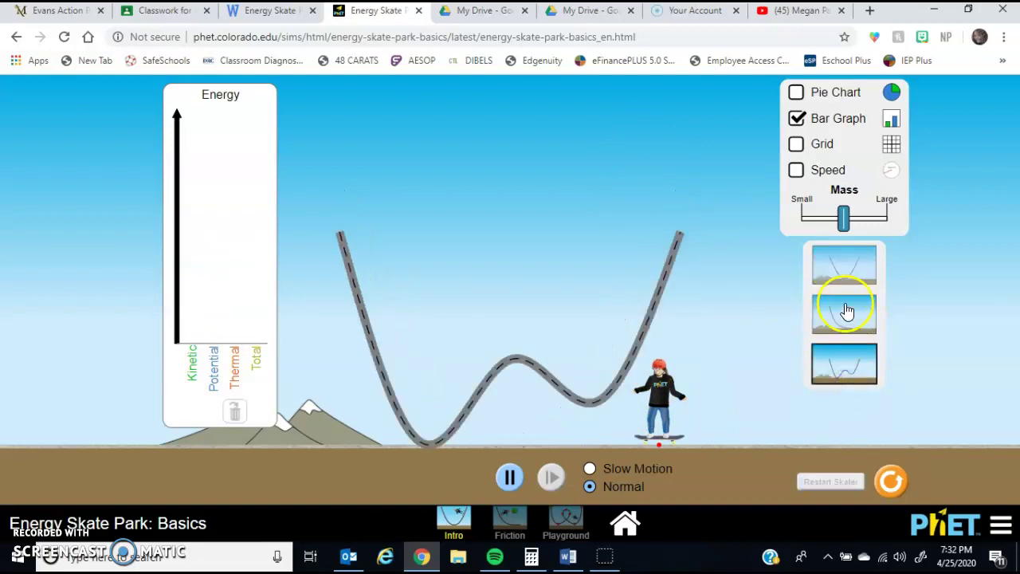
click(845, 312)
click(846, 361)
Return to the U-shaped ramp and slide the skater's mass lighter, then back to mid-range
click(833, 285)
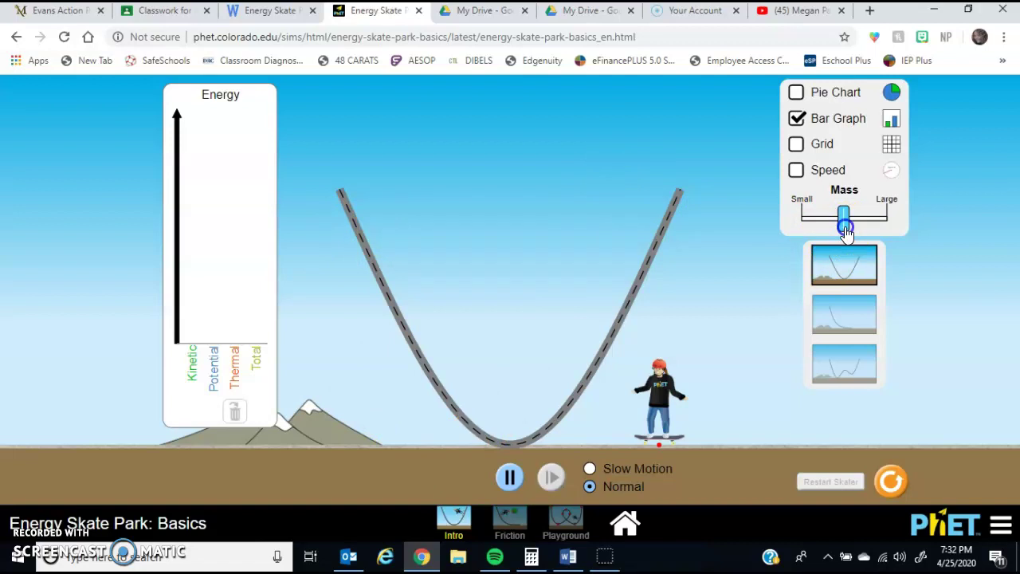
drag(845, 228, 797, 227)
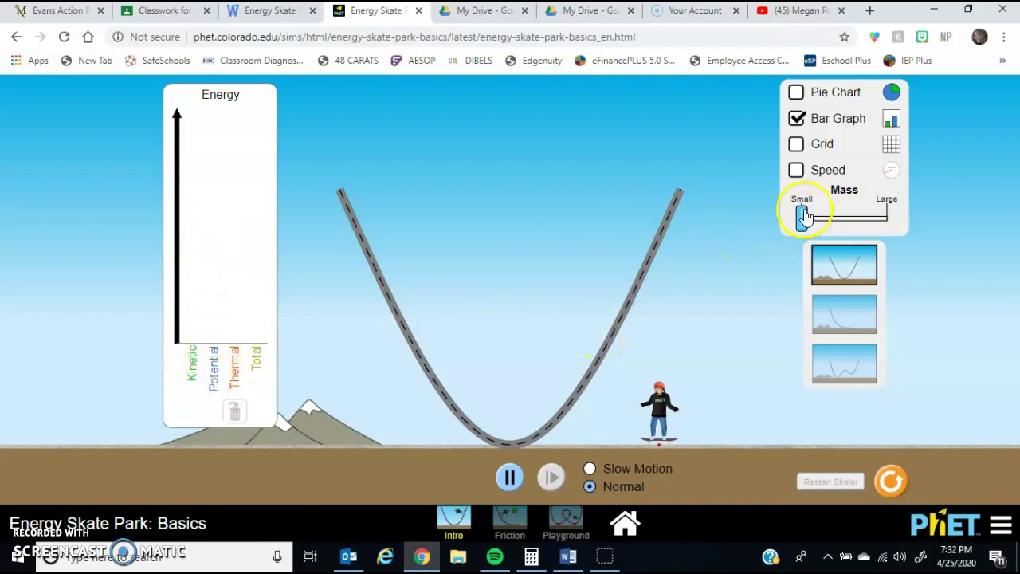
drag(805, 217, 843, 213)
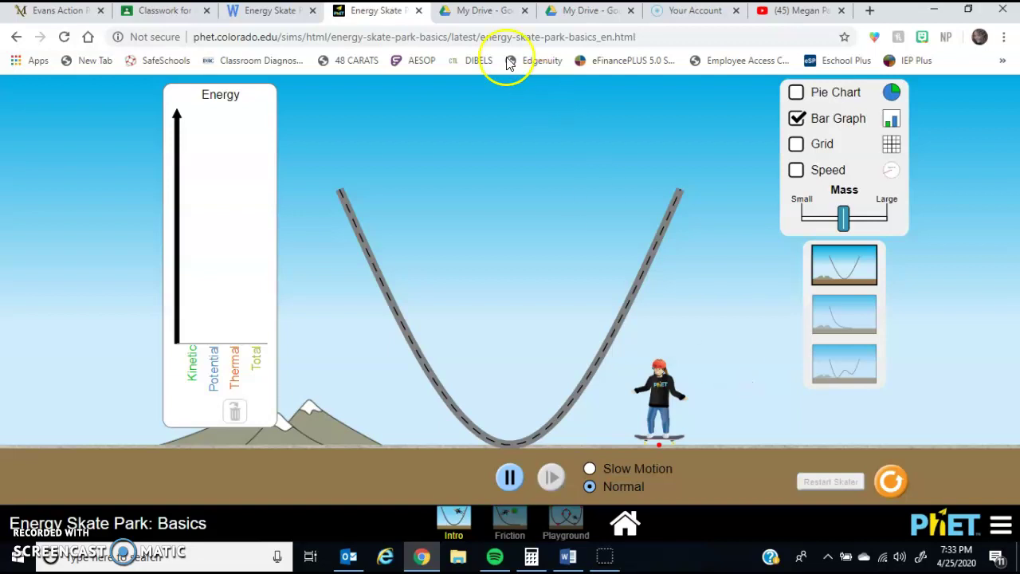
In the worksheet's Intro table, highlight the Maximum and Minimum potential energy row labels
click(271, 11)
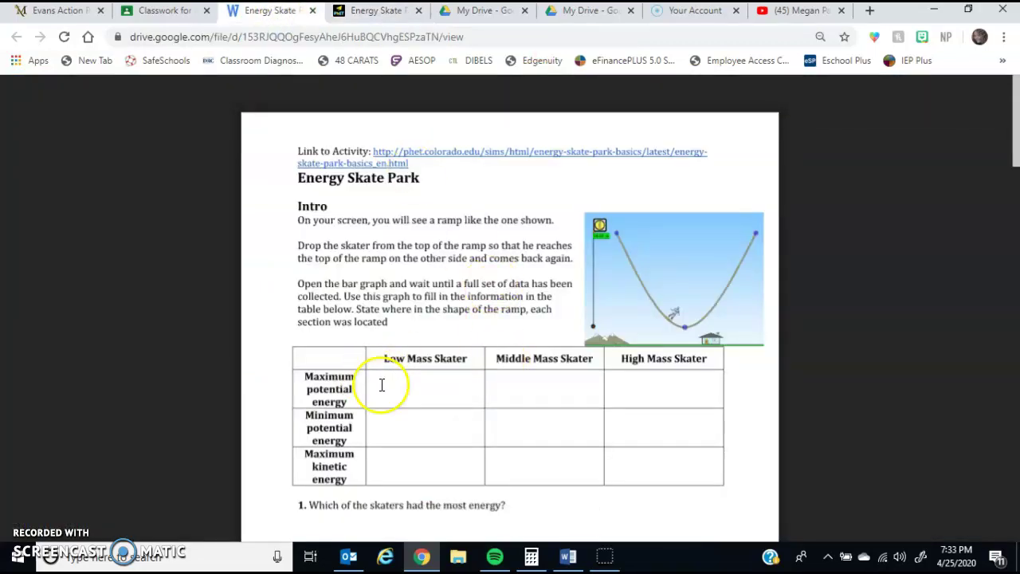
drag(303, 371, 341, 401)
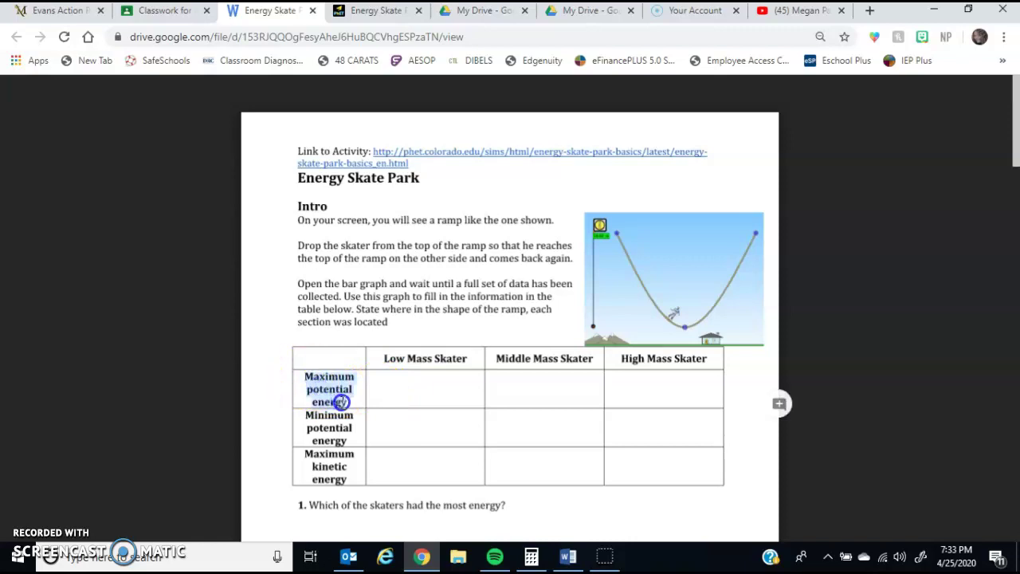
click(353, 428)
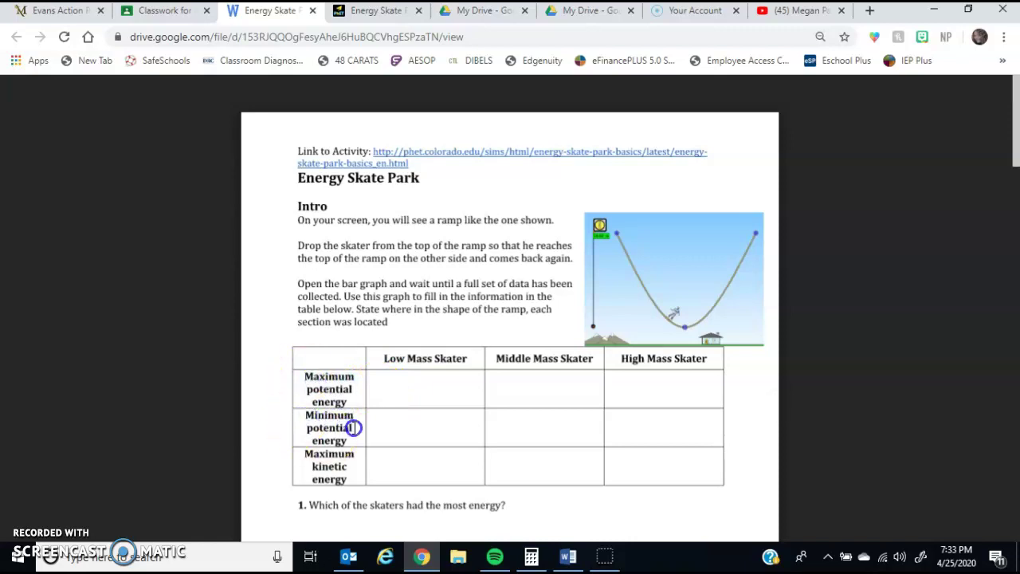
drag(353, 437, 304, 425)
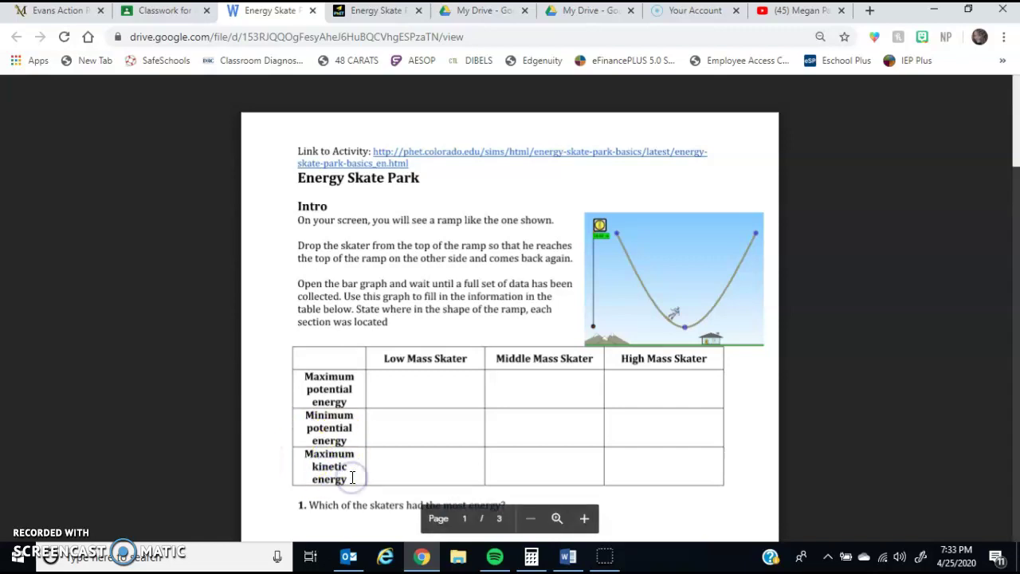
Place the skater high on the ramp's right side, then set him on the ground and return to the worksheet
click(351, 23)
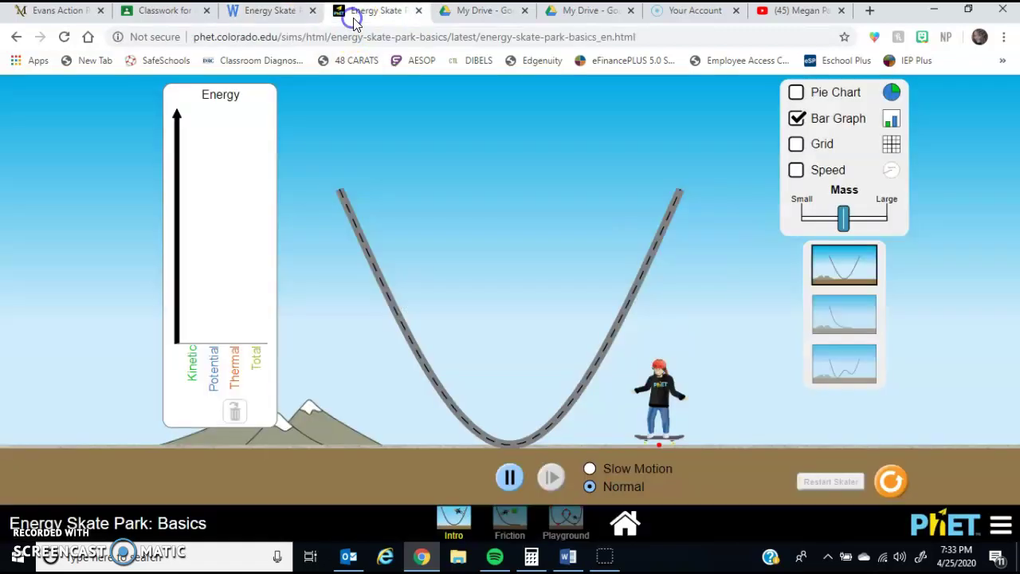
drag(661, 383, 624, 292)
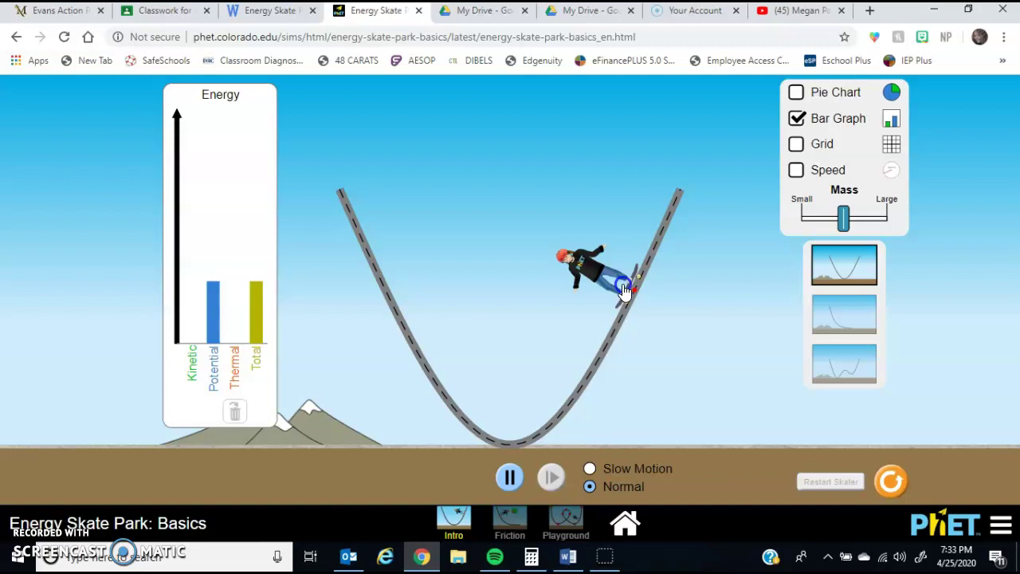
drag(624, 292, 689, 440)
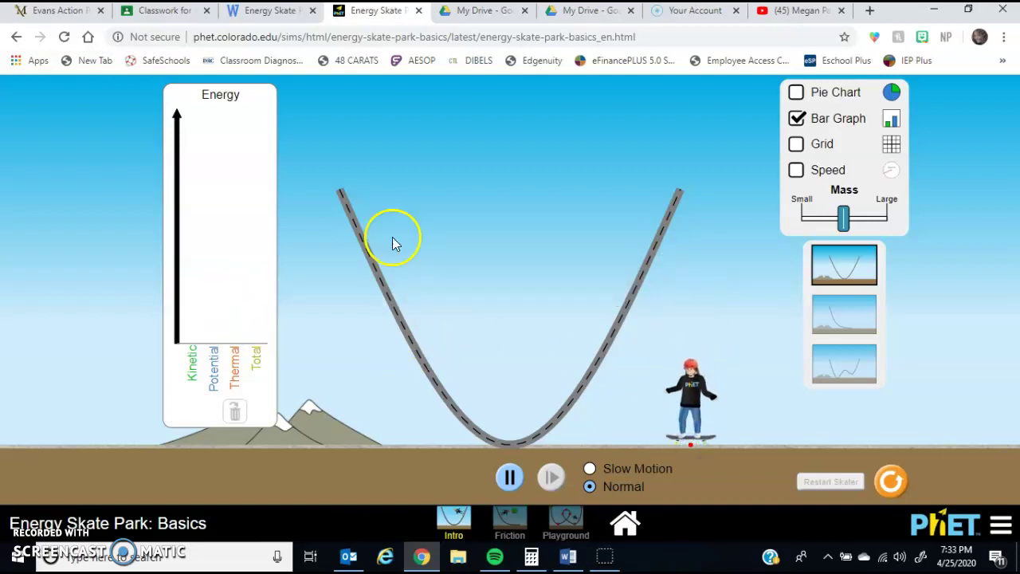
click(271, 11)
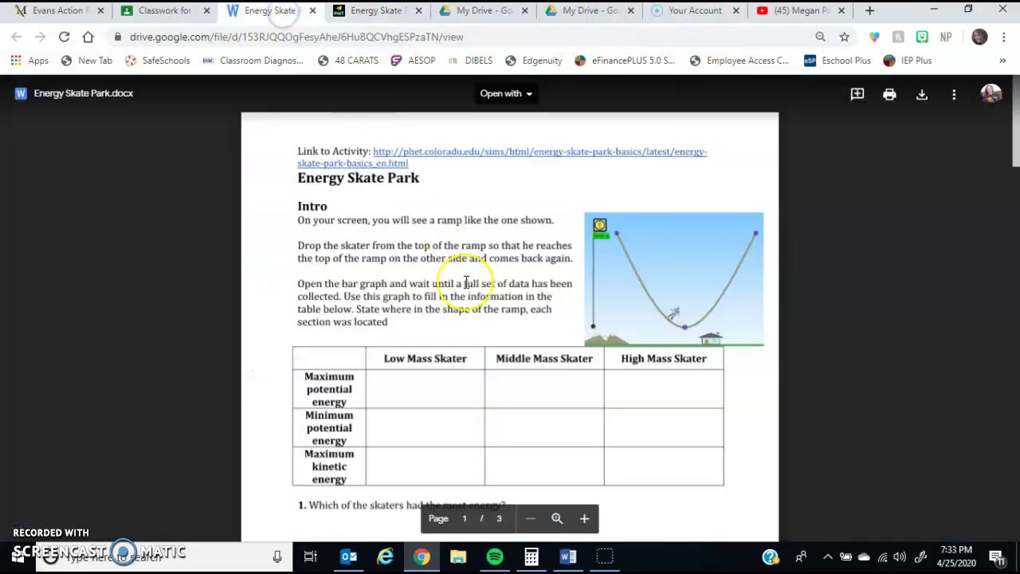
Scroll the worksheet to the Friction section and open the simulation's Friction screen
scroll(466, 283, down, 10)
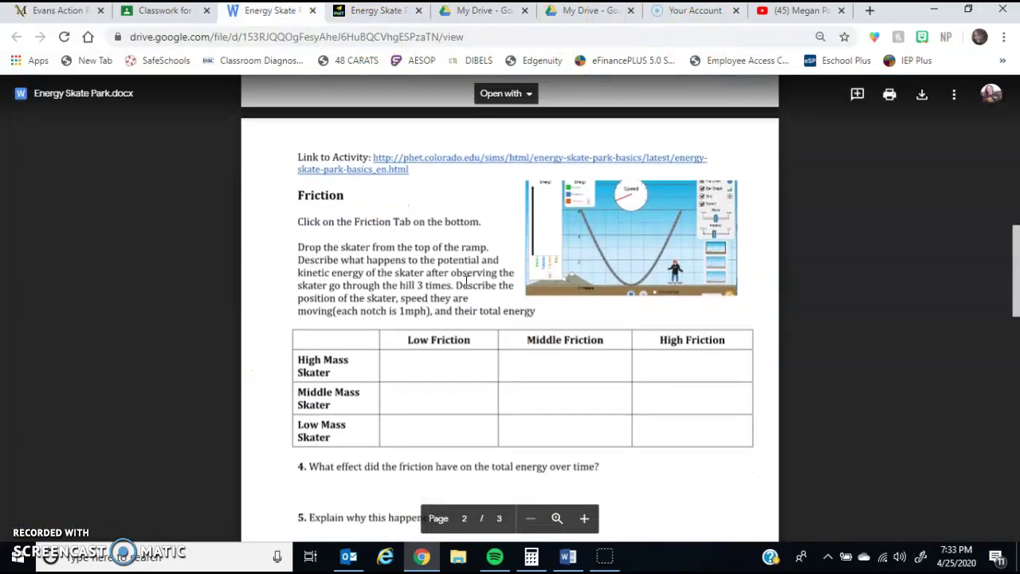
scroll(466, 283, down, 1)
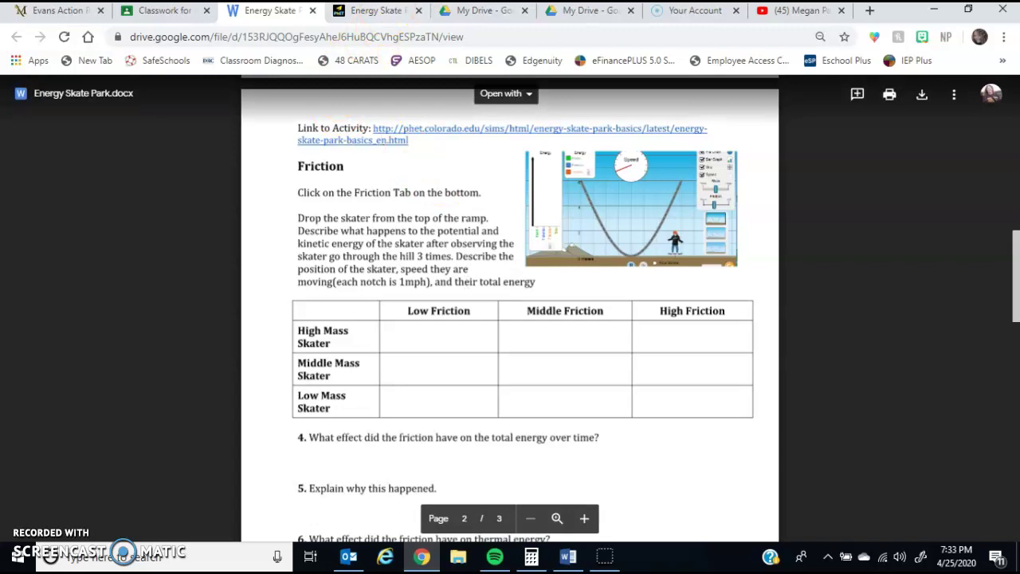
click(391, 12)
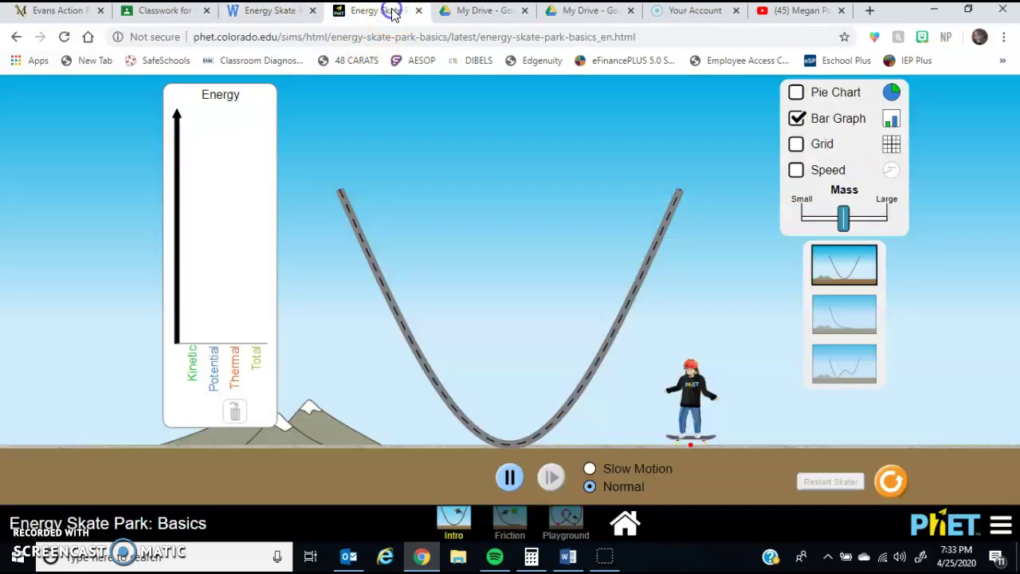
click(516, 541)
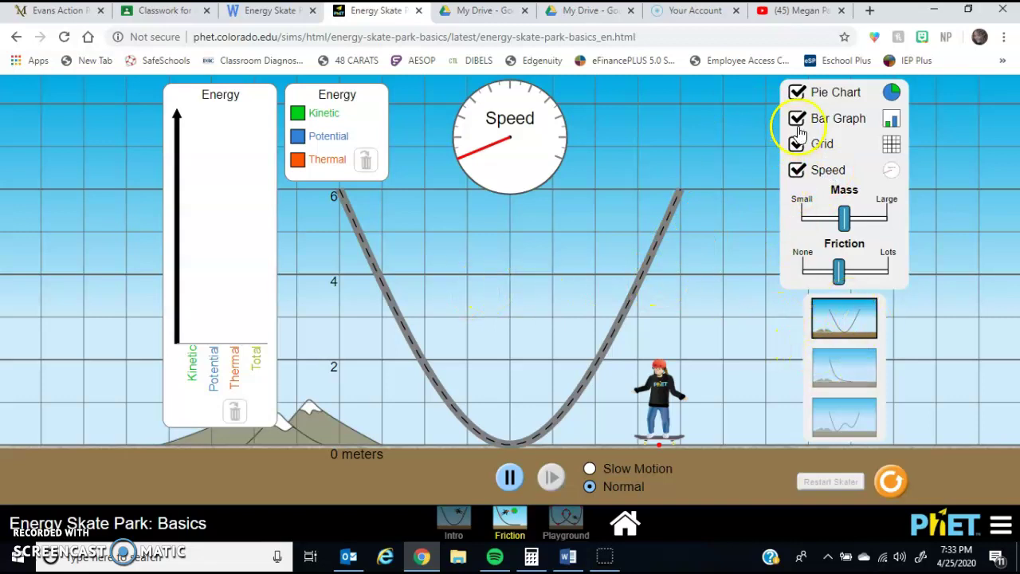
Hide the pie chart and grid, then set mass and friction to mid-range
click(796, 94)
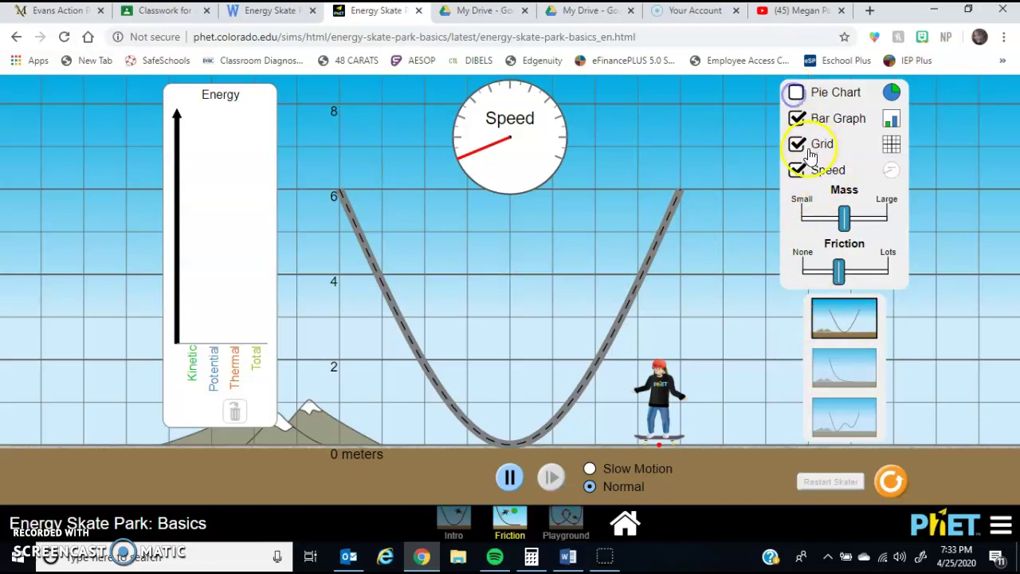
click(800, 144)
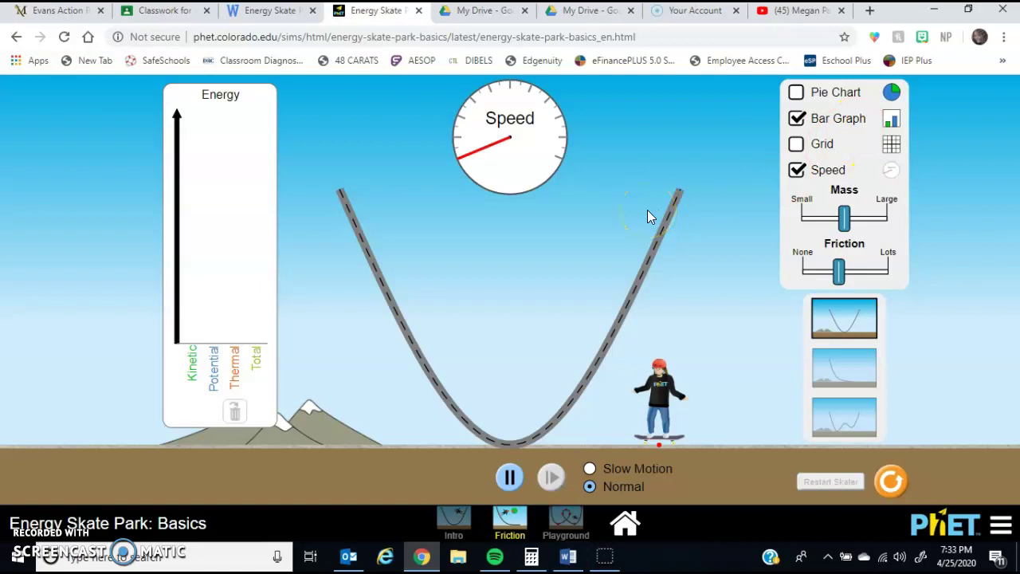
click(844, 217)
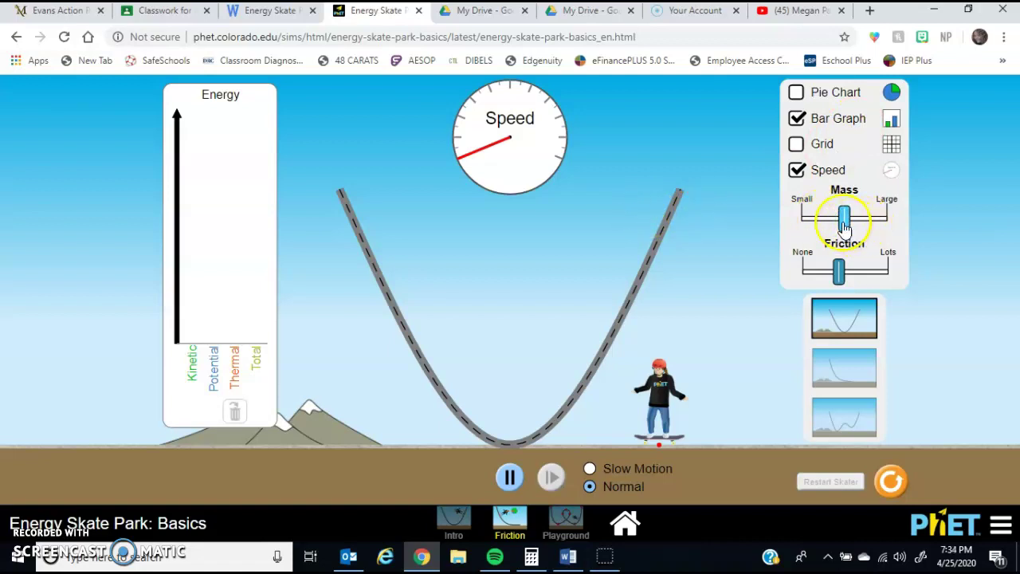
mouse_move(844, 217)
mouse_down()
mouse_move(801, 217)
mouse_move(907, 220)
mouse_move(829, 217)
mouse_move(841, 219)
mouse_up()
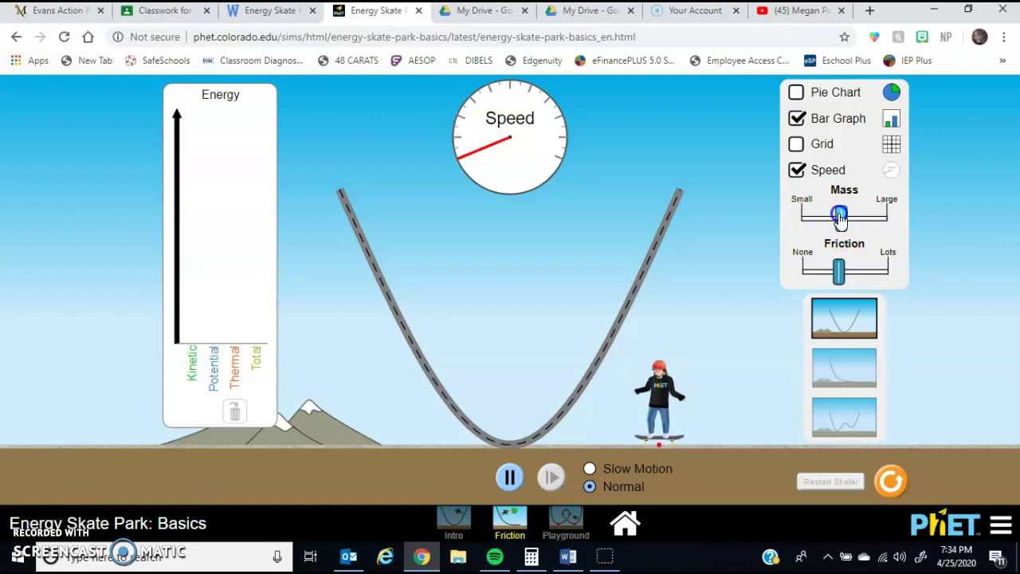
click(843, 279)
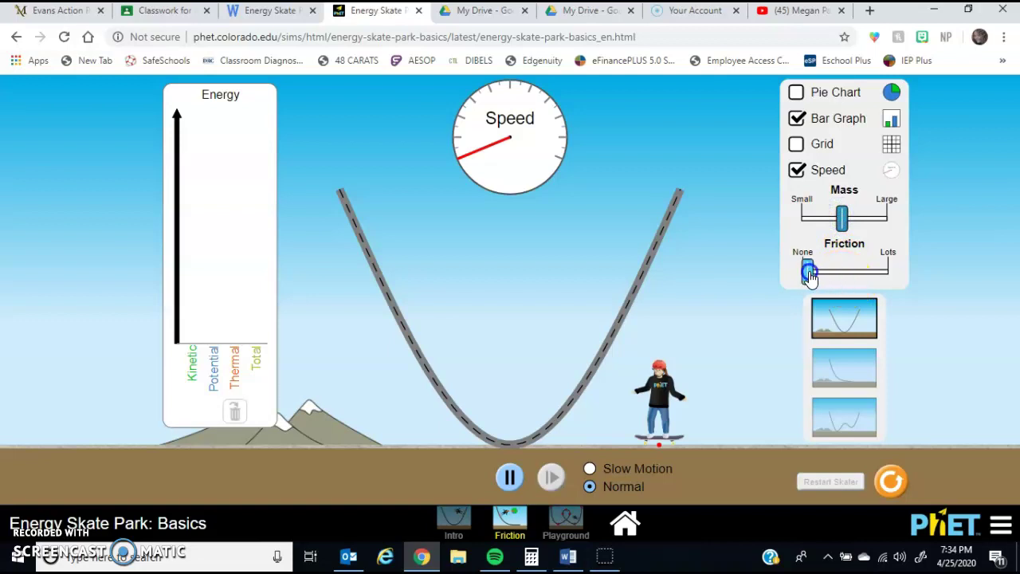
drag(801, 274, 909, 274)
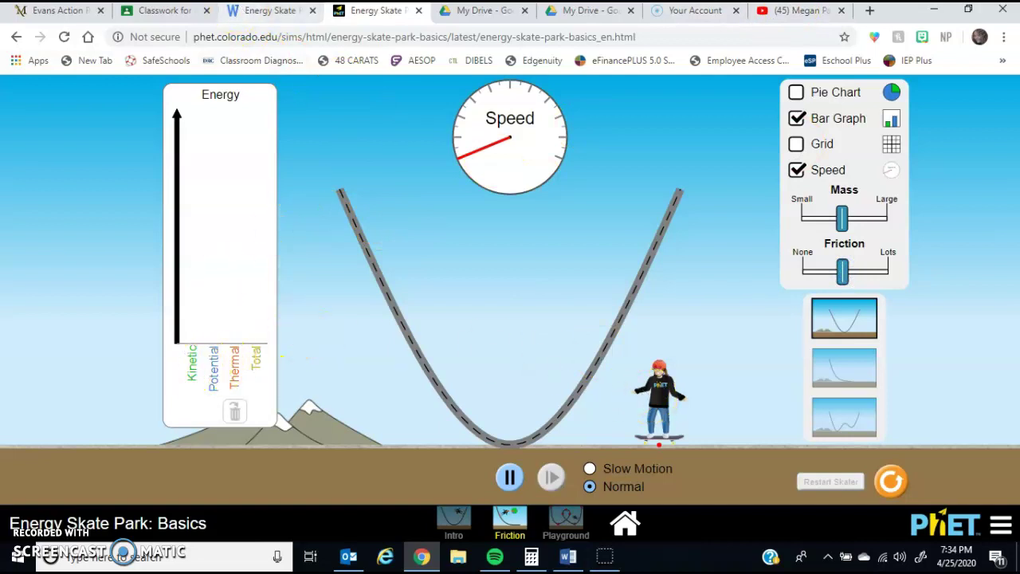
Check the worksheet's next question, then hide the speedometer and energy bar graph
click(243, 11)
scroll(480, 367, down, 3)
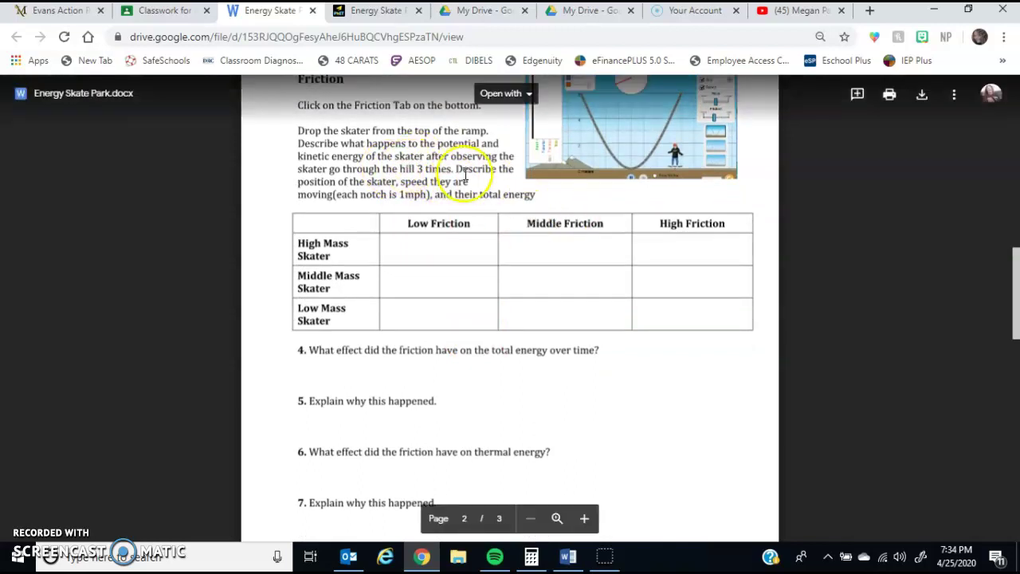
click(381, 18)
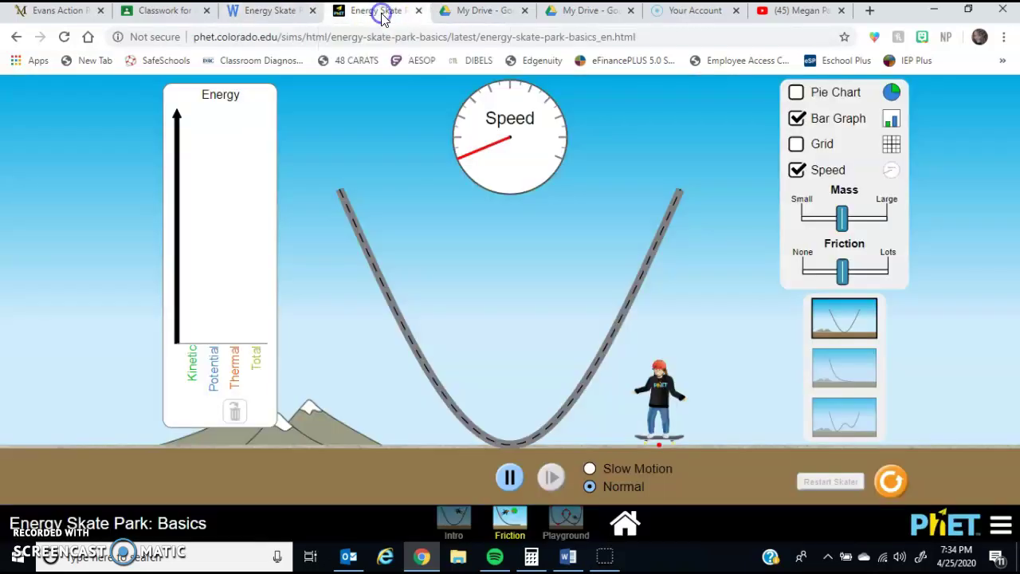
click(797, 170)
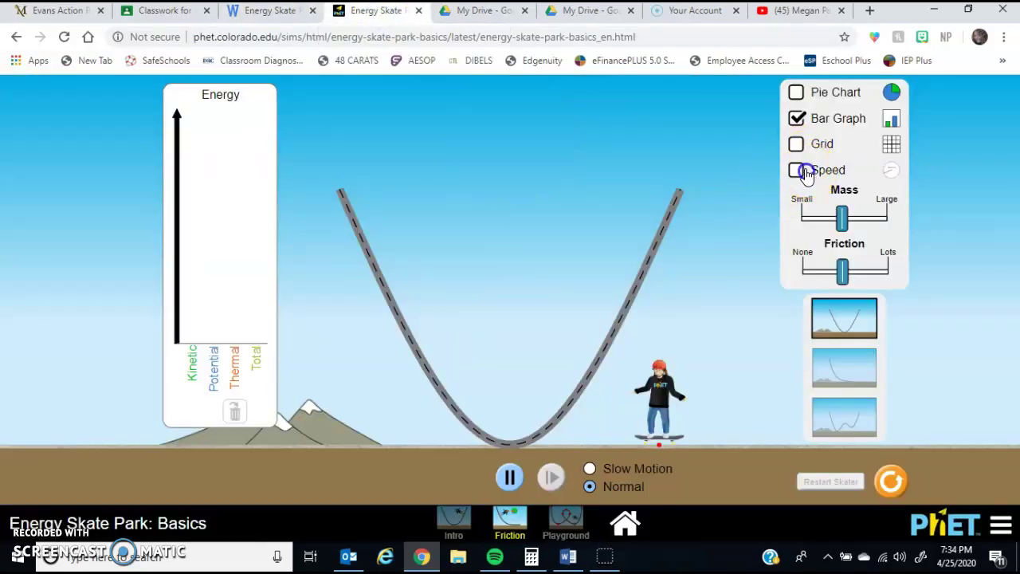
click(797, 118)
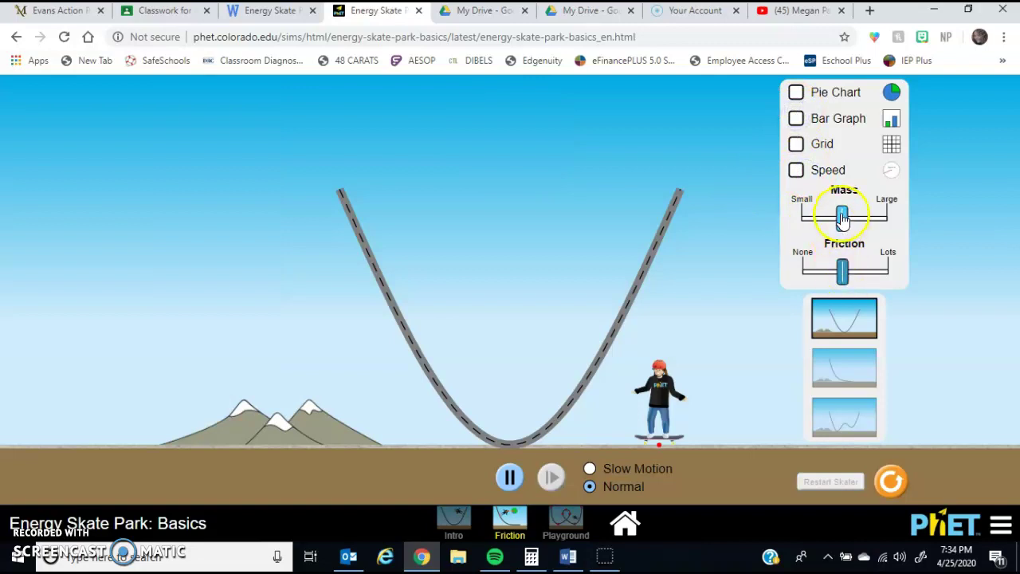
Run the skater from high on the friction ramp, pause, Reset All, and turn Bar Graph and Speed back on
click(843, 271)
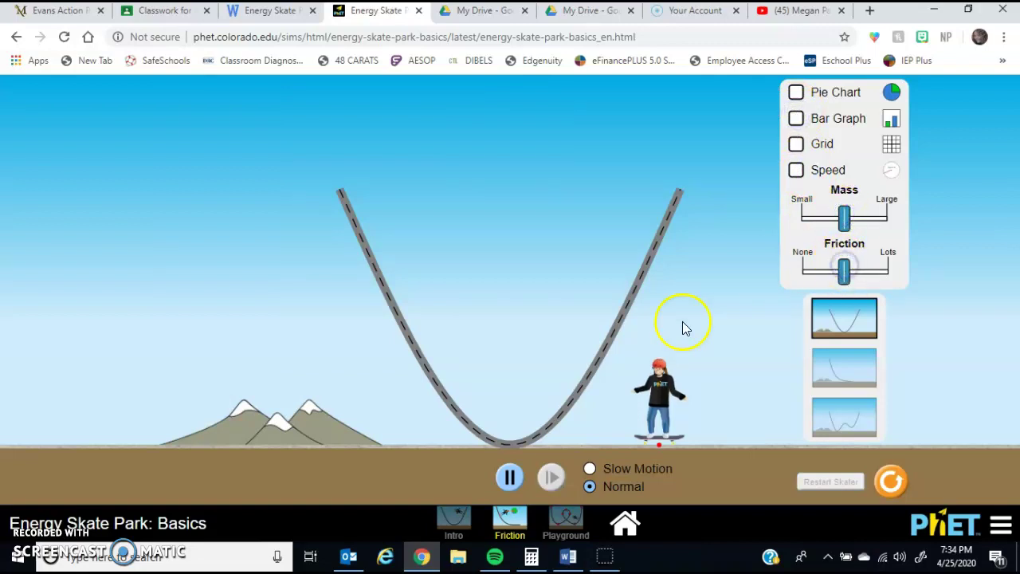
drag(661, 399, 365, 212)
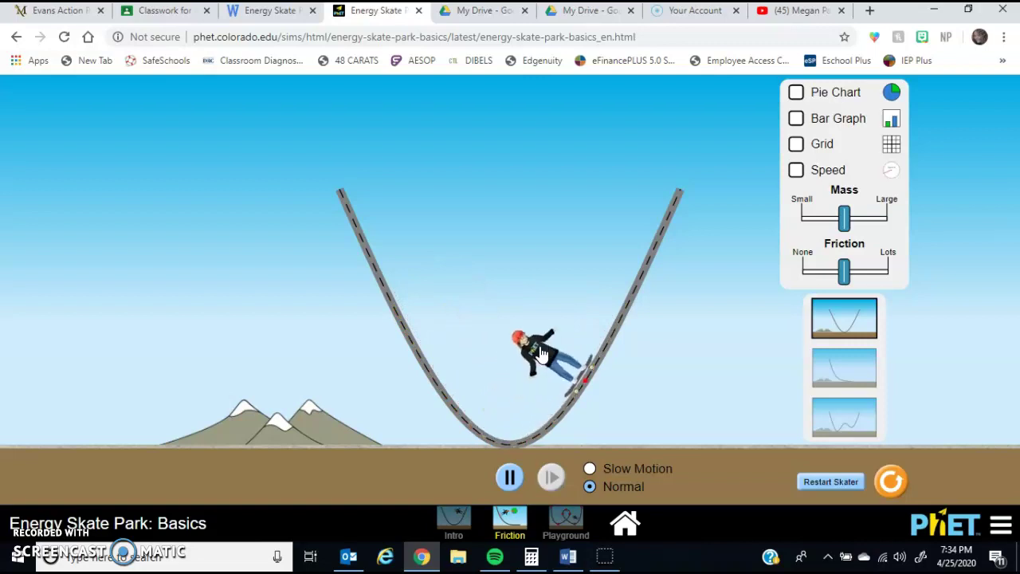
click(510, 477)
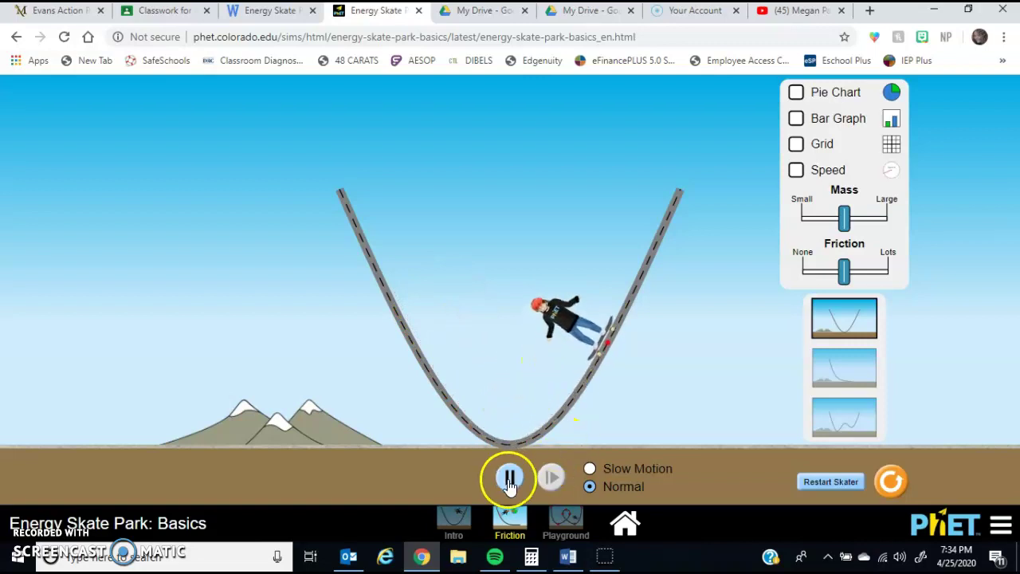
click(899, 480)
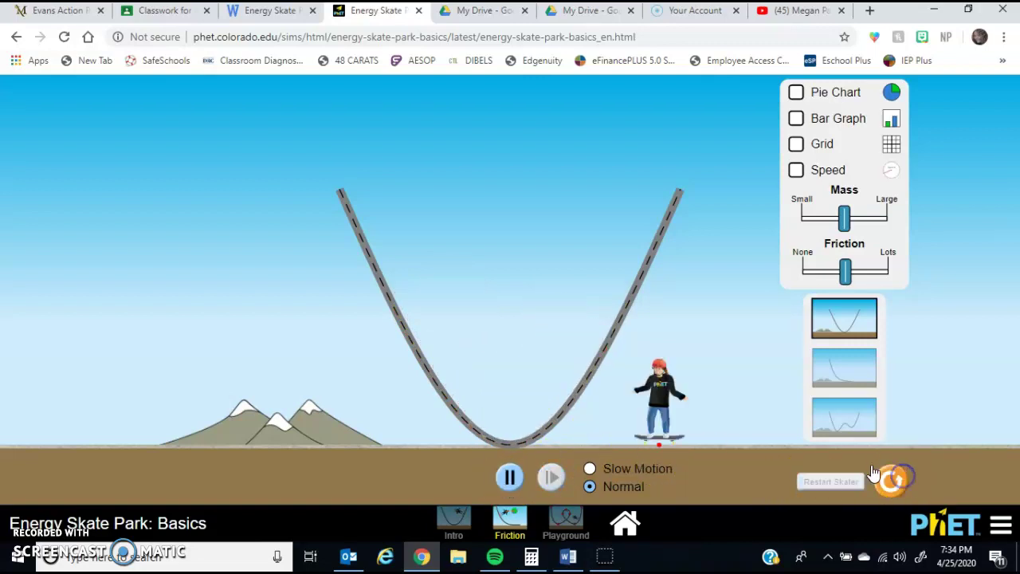
click(796, 118)
click(796, 170)
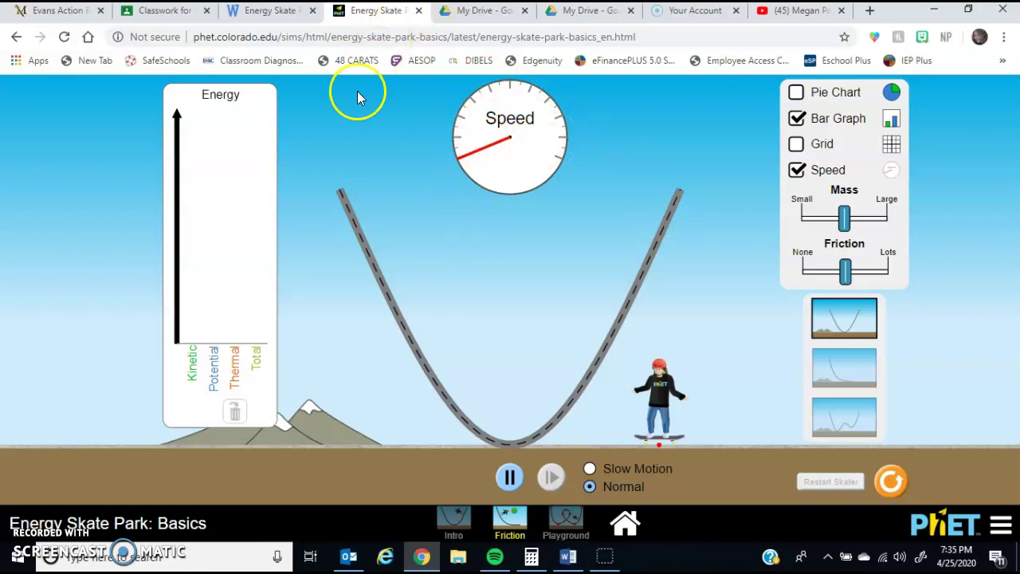
Scroll through worksheet questions 4–13, then switch to the simulation's Playground screen
click(274, 11)
scroll(484, 353, down, 2)
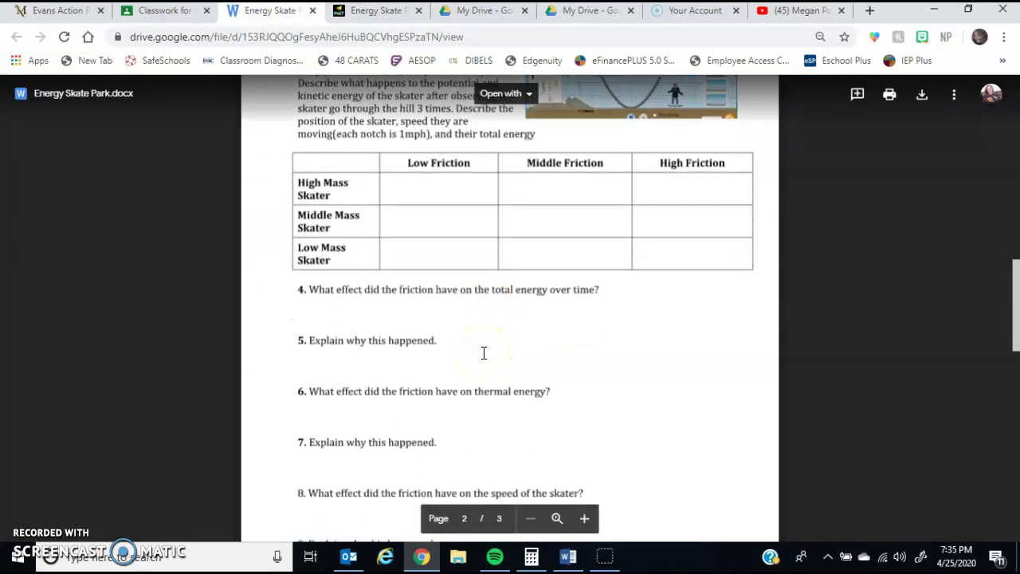
scroll(484, 353, down, 3)
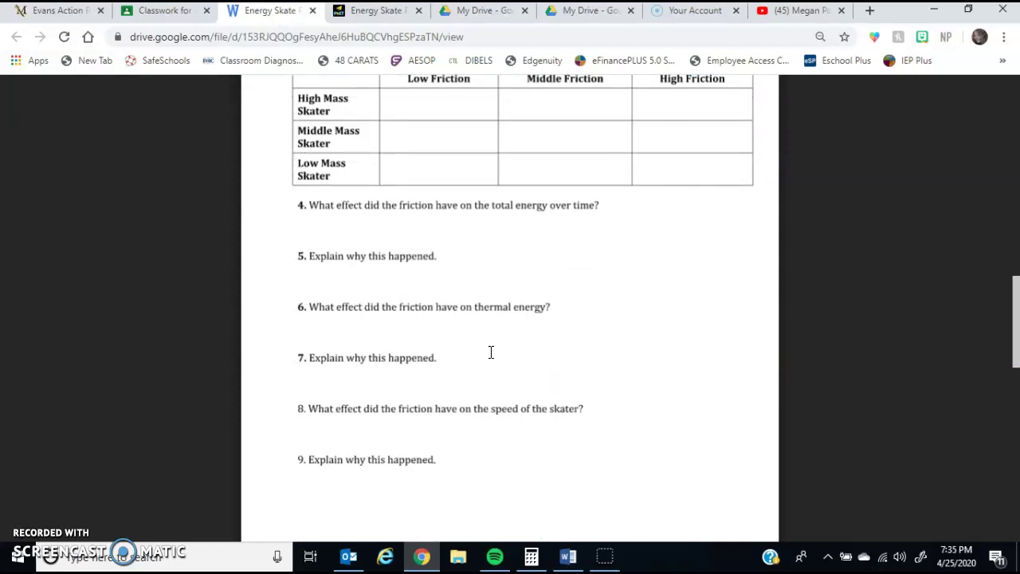
scroll(494, 352, down, 6)
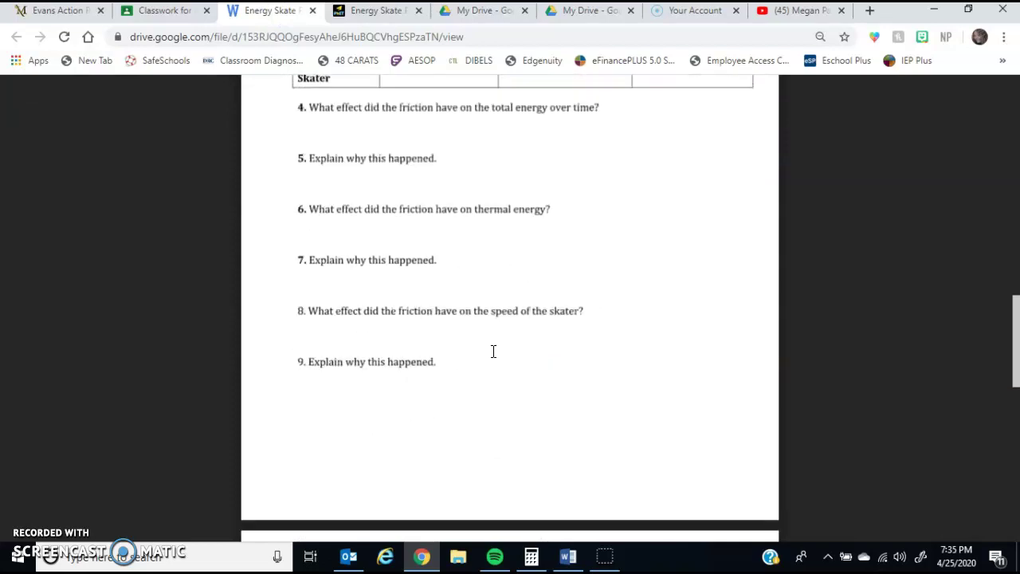
scroll(493, 351, down, 2)
scroll(492, 349, up, 1)
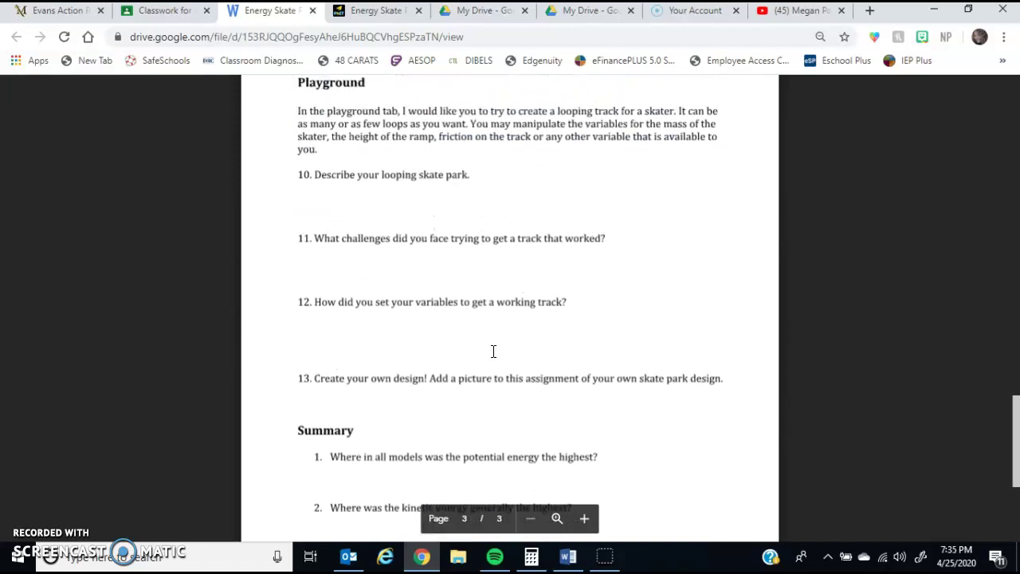
click(380, 112)
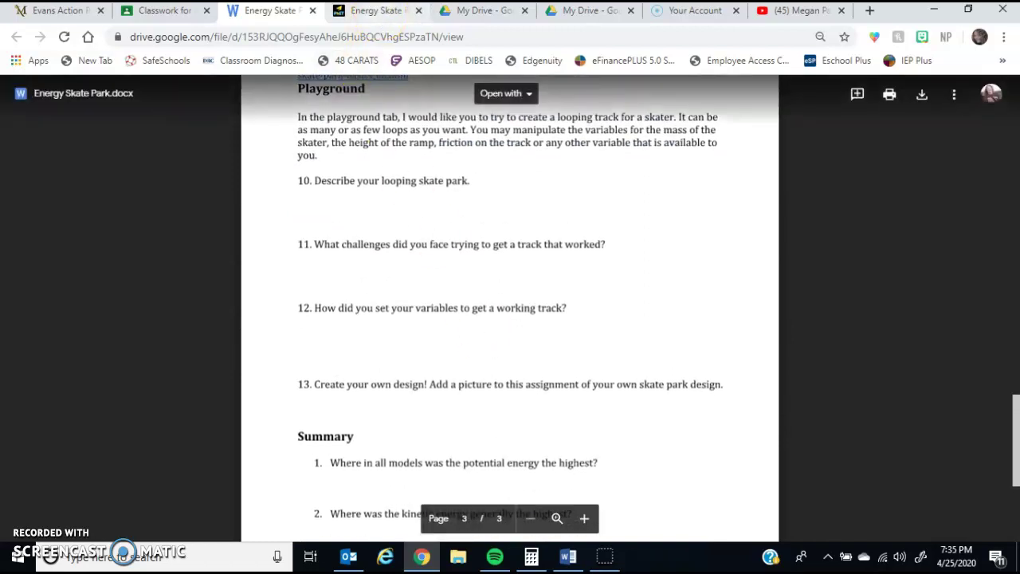
click(388, 14)
Reset the Playground screen and place a three-point track piece, bending both end points
click(568, 525)
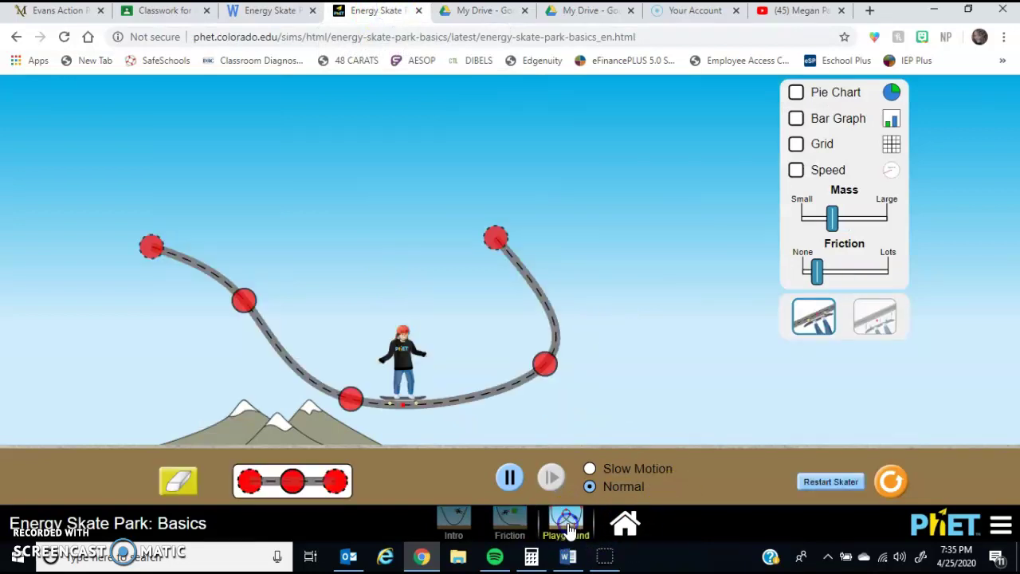
click(894, 483)
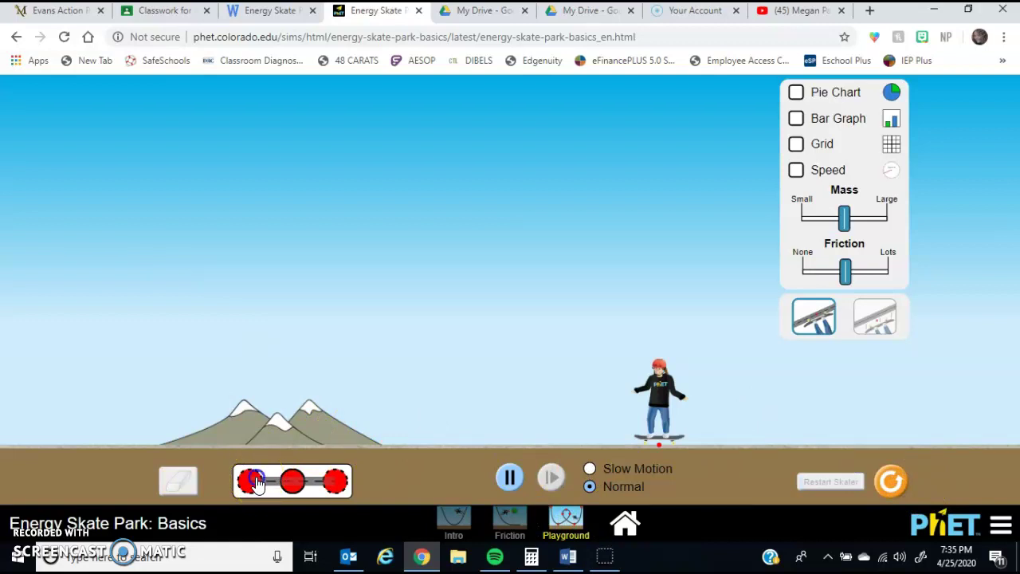
mouse_move(292, 481)
mouse_down()
mouse_move(194, 319)
mouse_move(164, 235)
mouse_move(164, 335)
mouse_up()
drag(203, 214, 346, 253)
drag(119, 216, 77, 176)
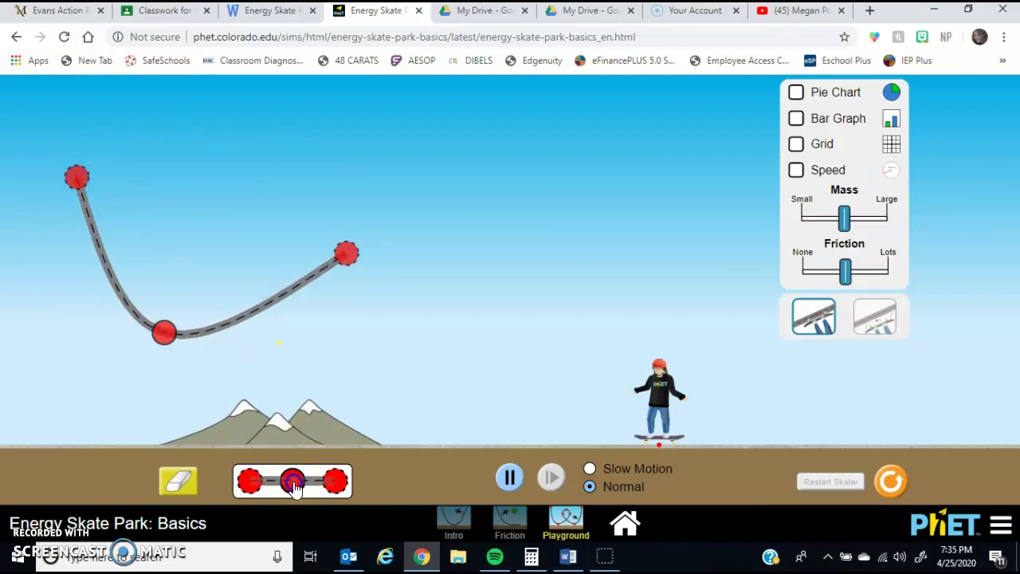
Add and reshape a second track piece, then drop the skater on the upper-left slope
drag(294, 483, 291, 431)
drag(415, 274, 537, 276)
drag(346, 253, 302, 286)
drag(689, 385, 87, 225)
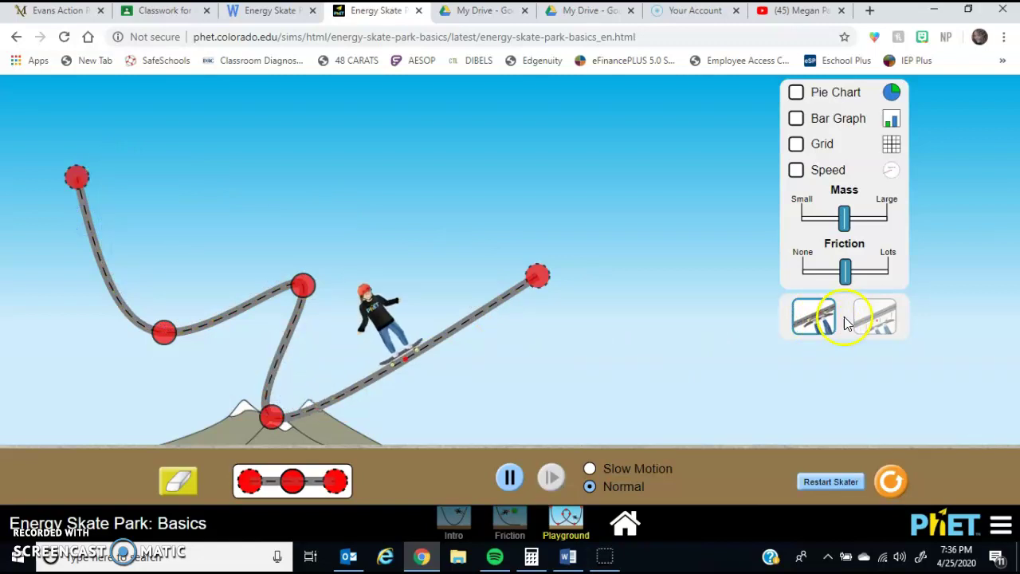
Toggle the track riding mode, smooth the joint into one valley, and set mass Small, friction Lots
click(898, 327)
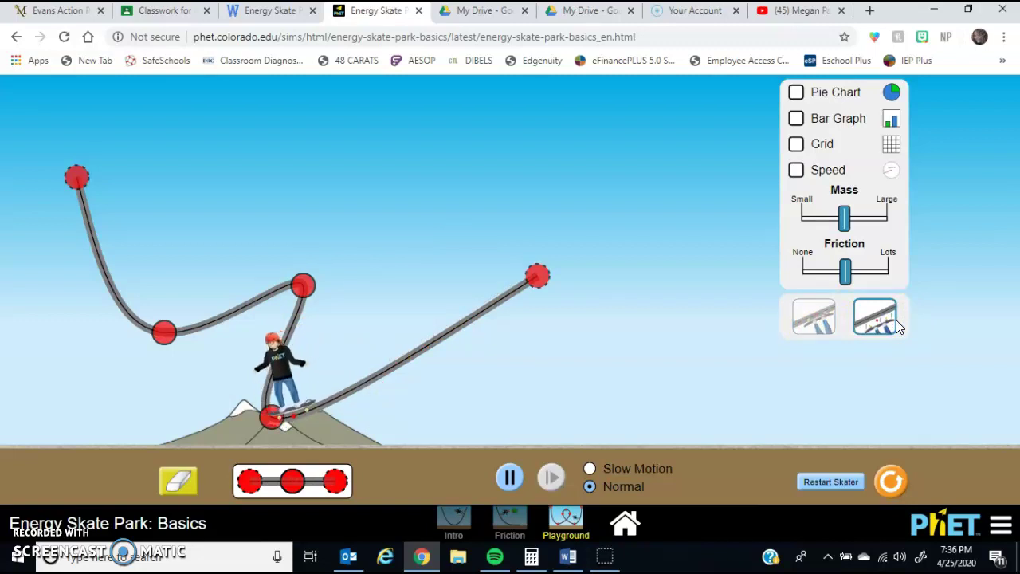
click(829, 322)
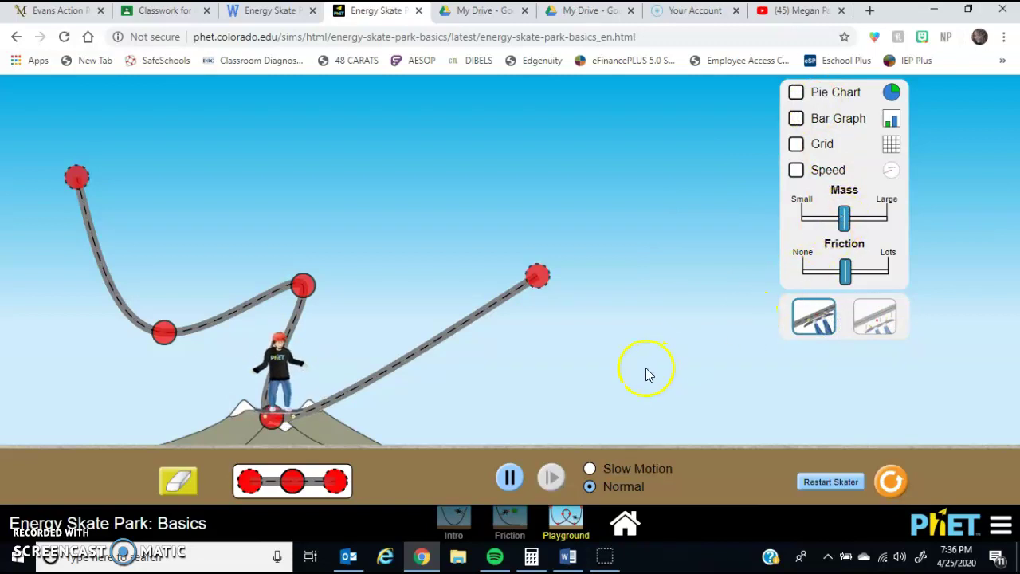
drag(303, 288, 181, 354)
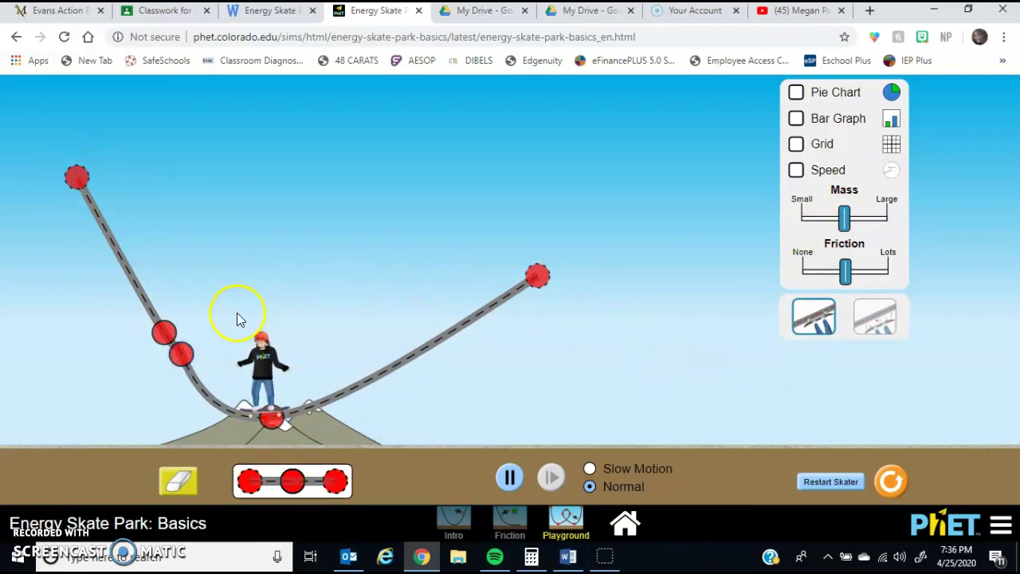
drag(844, 216, 802, 216)
drag(845, 271, 927, 273)
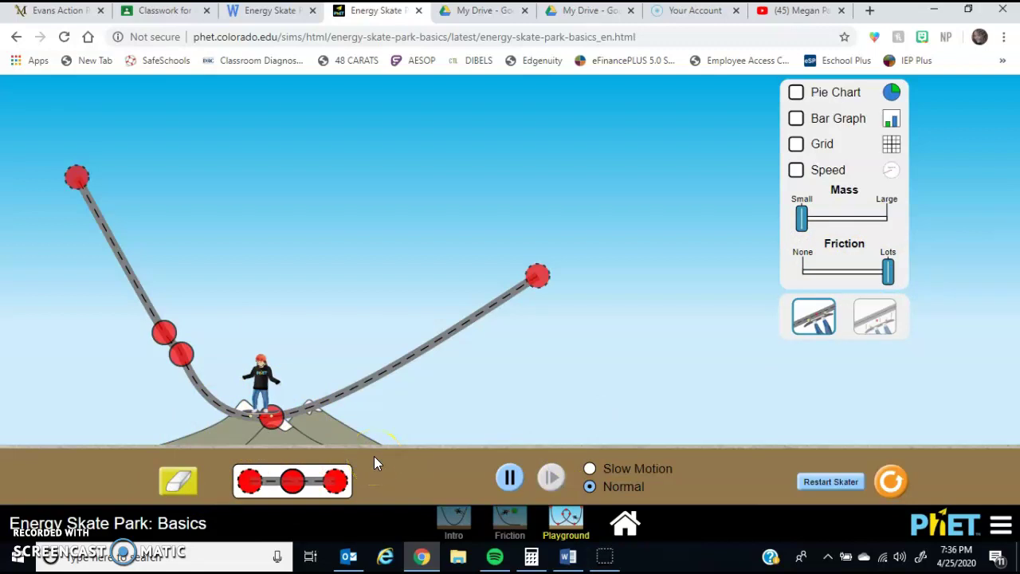
Return to the Energy Skate Park worksheet and scroll to Playground questions 12–13 and the Summary
click(266, 15)
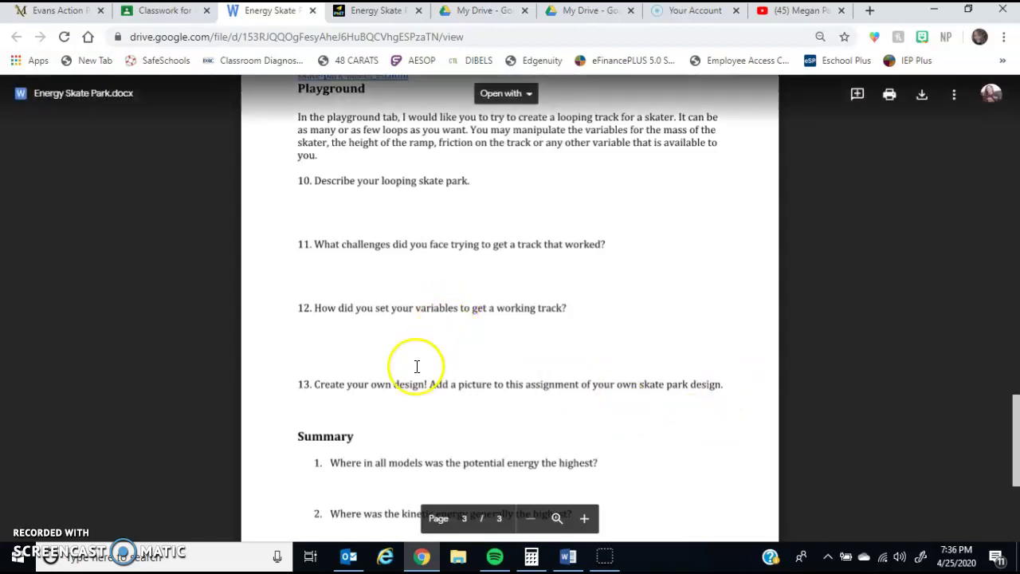
scroll(472, 454, down, 3)
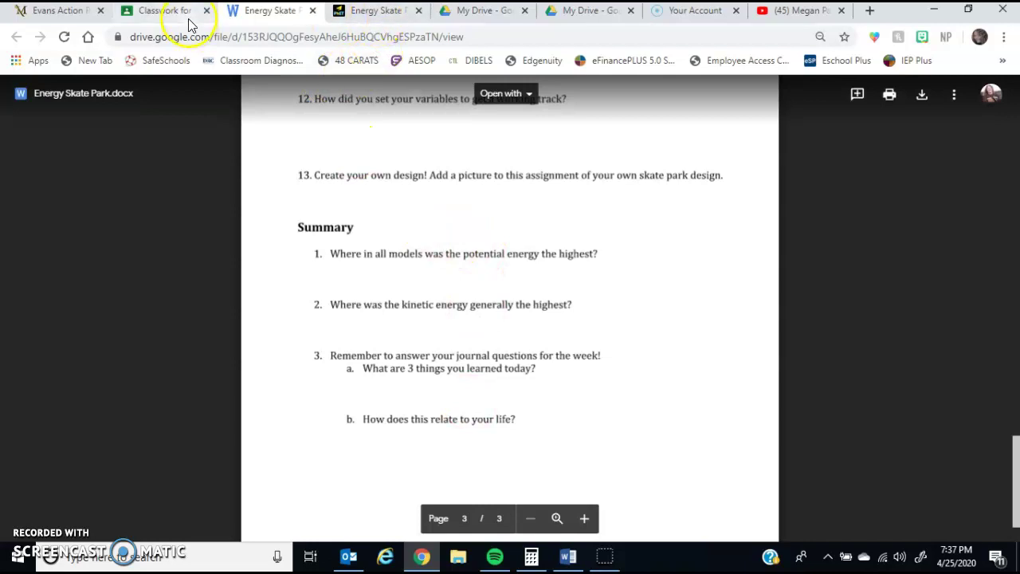
Return to the 6th Grade Planning Classwork page, close the preview, and collapse the Energy Skate Park post
click(164, 11)
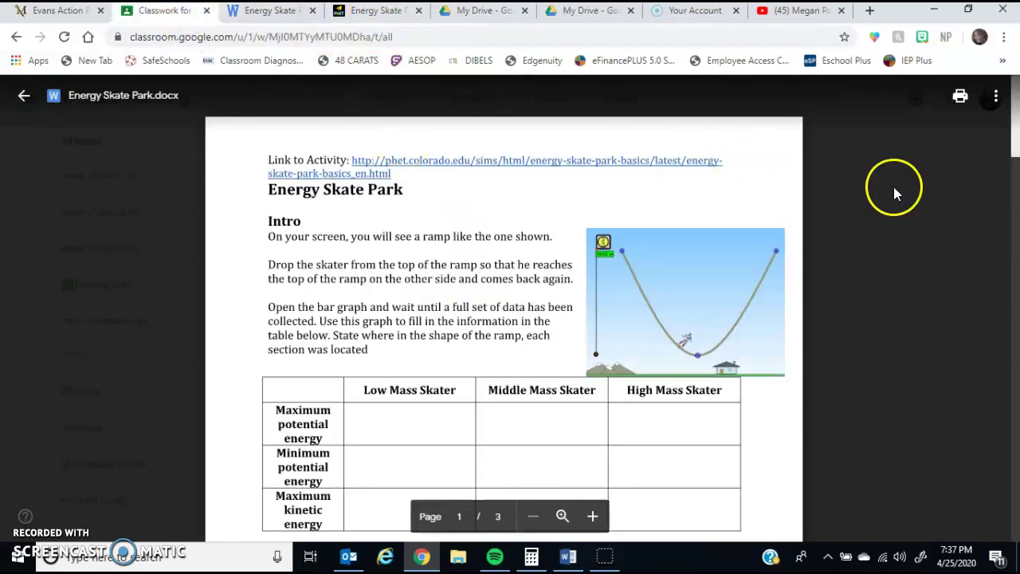
click(22, 97)
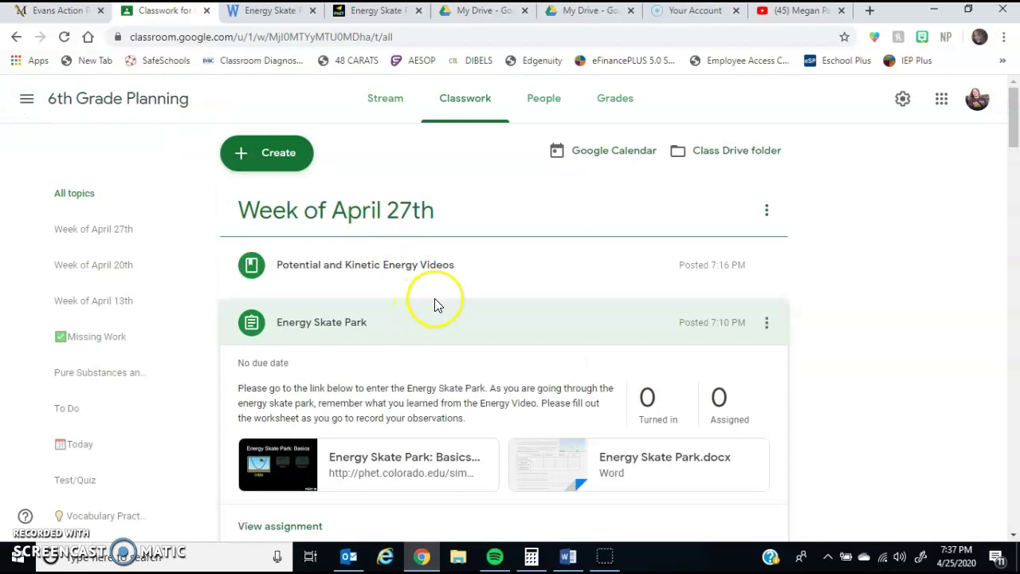
click(454, 321)
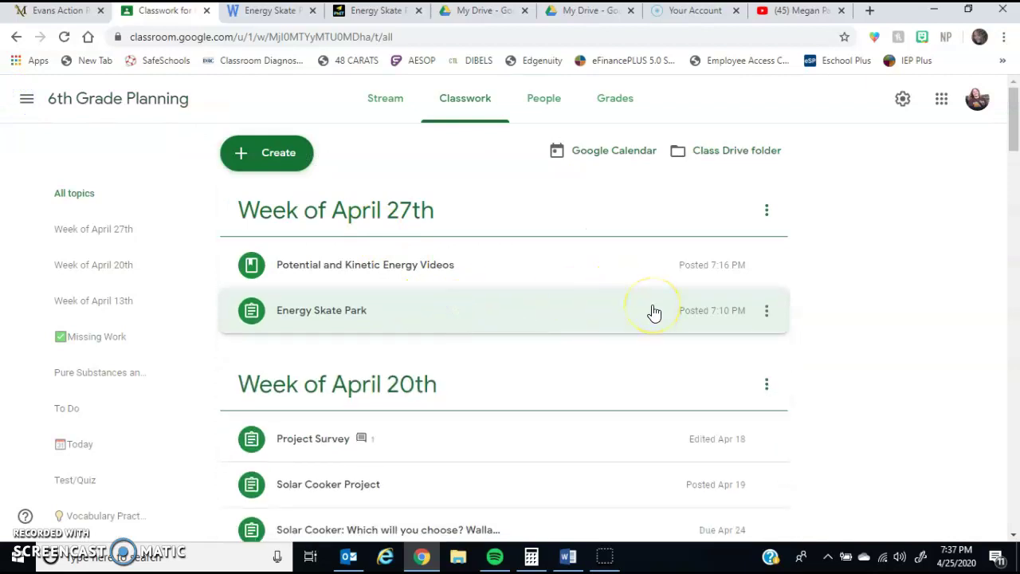